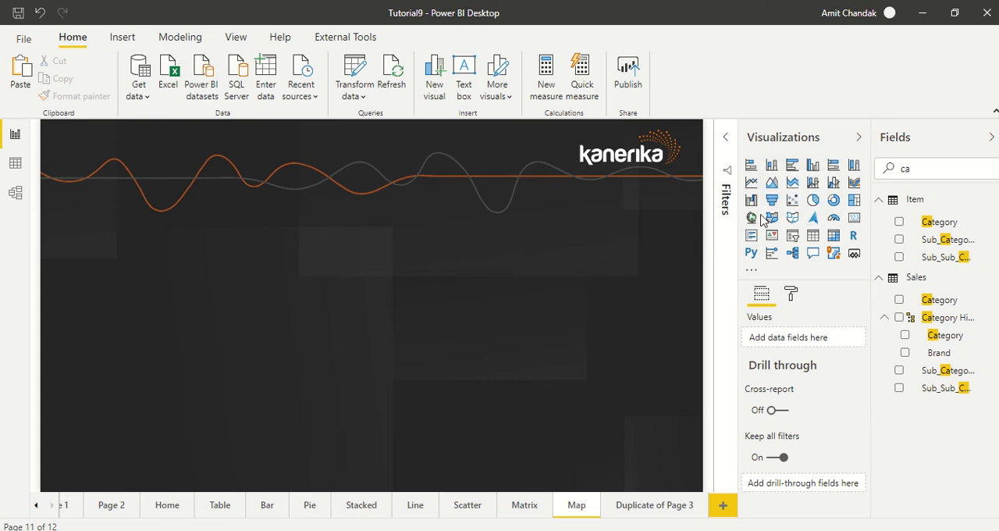
# - Insert a Map visual at the page's left edge, use State from the Geography table as its location, and enlarge it slightly
pyautogui.click(752, 219)
pyautogui.moveTo(208, 299); pyautogui.dragTo(85, 250)
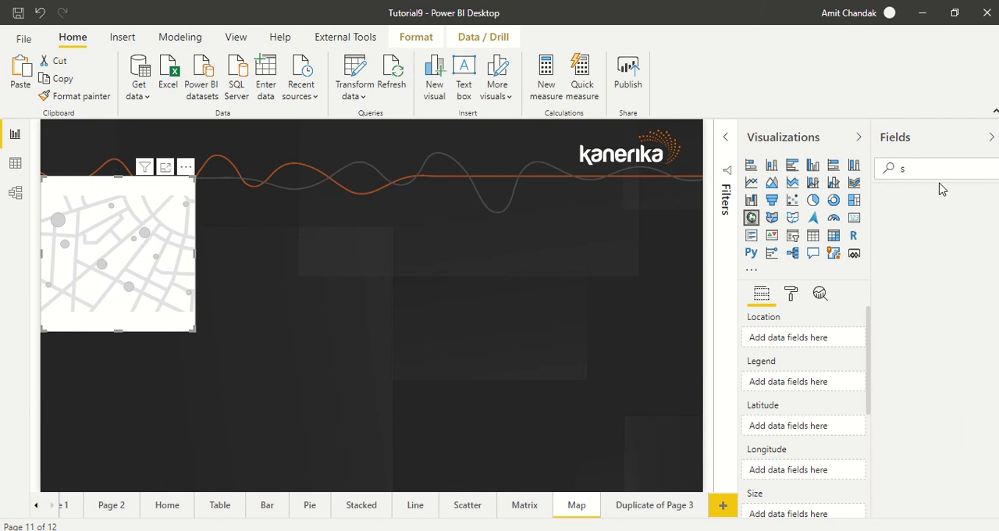
pyautogui.write('tat')
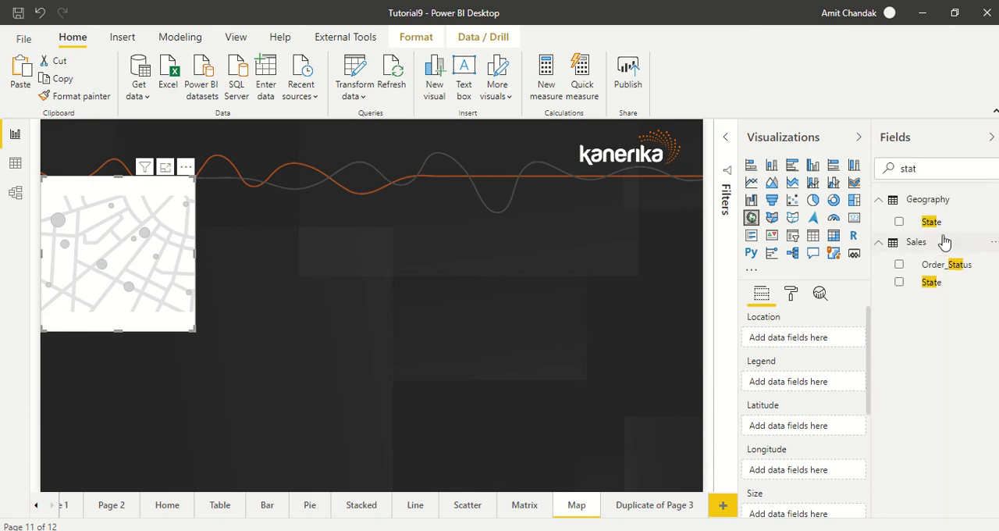
pyautogui.moveTo(871, 246); pyautogui.dragTo(131, 226)
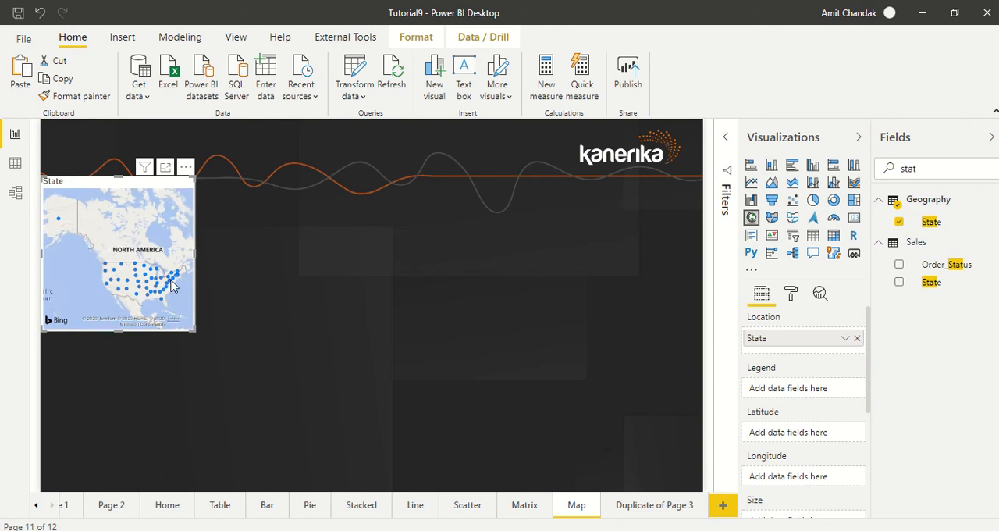
pyautogui.moveTo(193, 329); pyautogui.dragTo(205, 341)
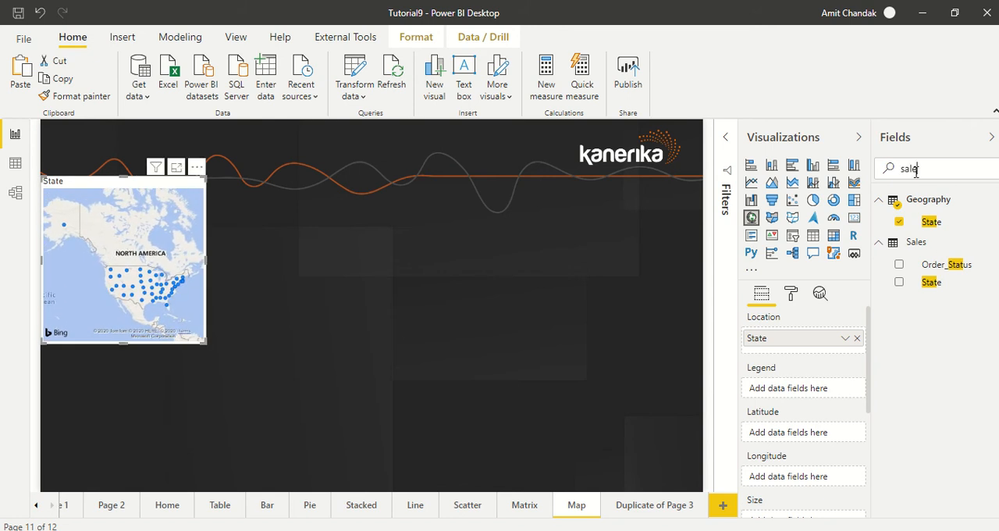
# - Set the bubble size of the State map to the Sales measure from the Measure table
pyautogui.moveTo(929, 240); pyautogui.dragTo(799, 513)
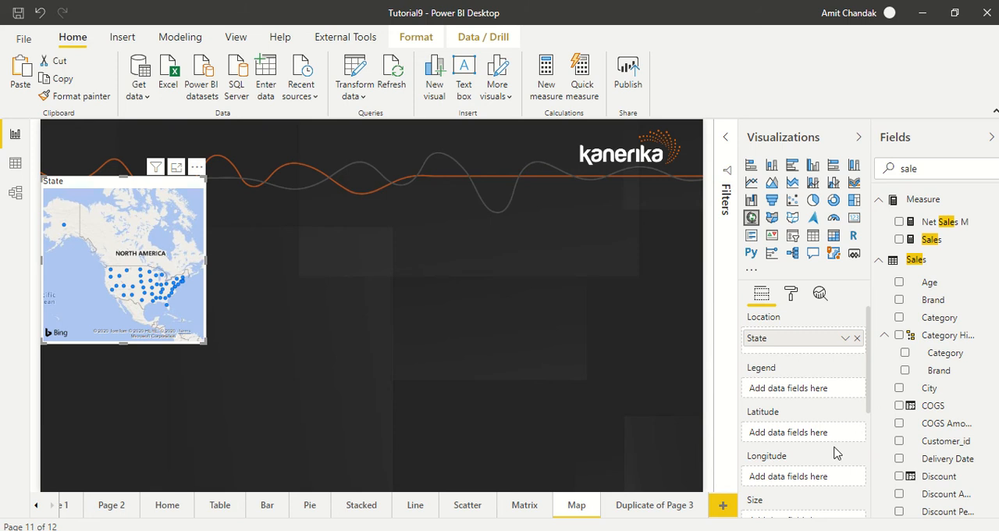
pyautogui.scroll(-2, 866, 402)
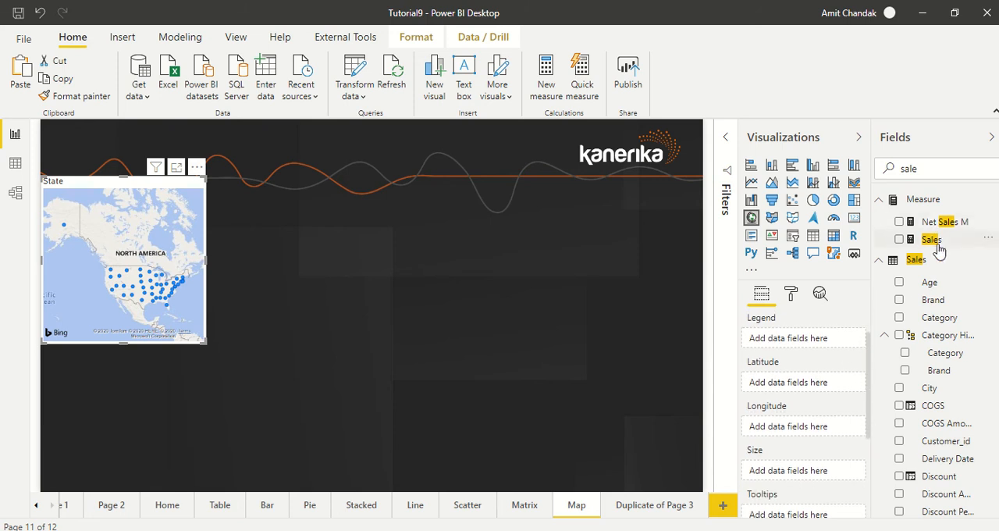
pyautogui.moveTo(934, 242); pyautogui.dragTo(809, 476)
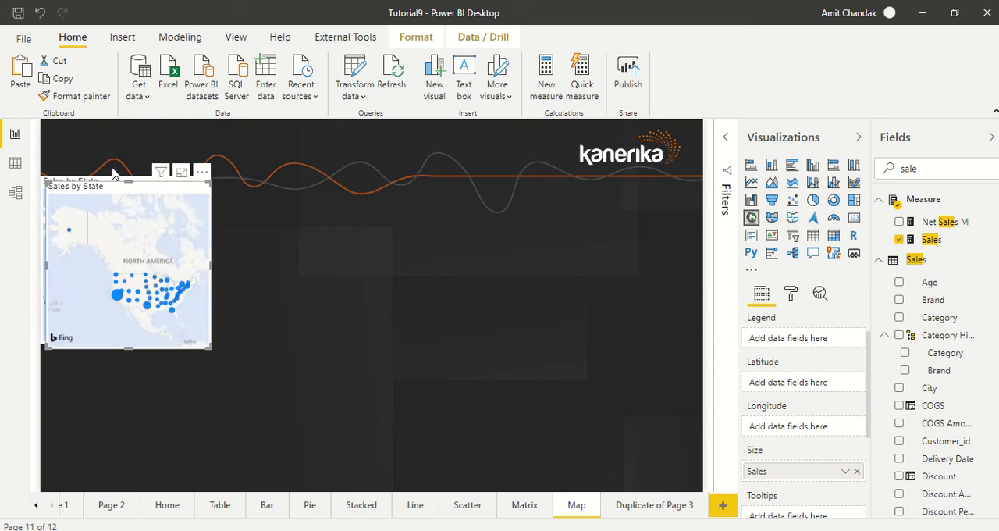
# - Place the copy of the Sales by State map directly beside the original and convert it to a filled map
pyautogui.moveTo(147, 195); pyautogui.dragTo(306, 188)
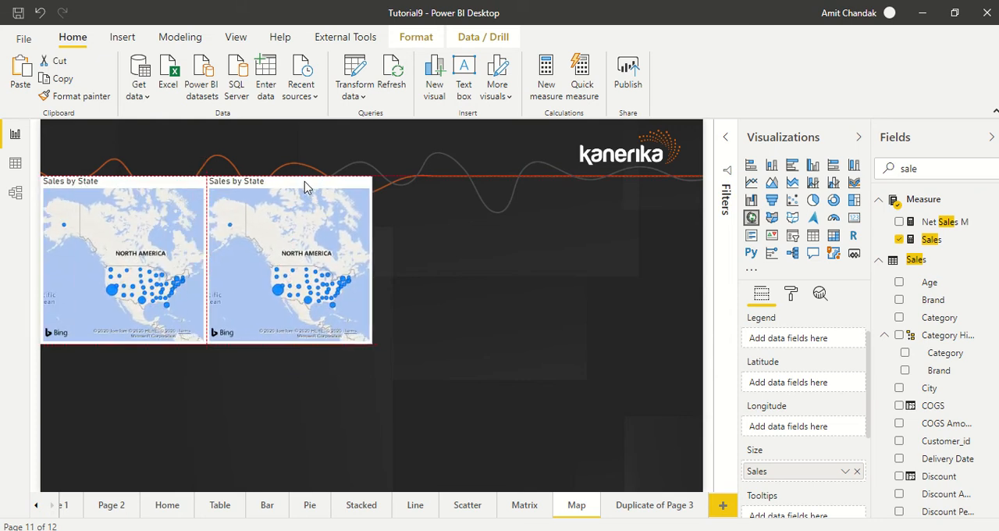
pyautogui.click(776, 220)
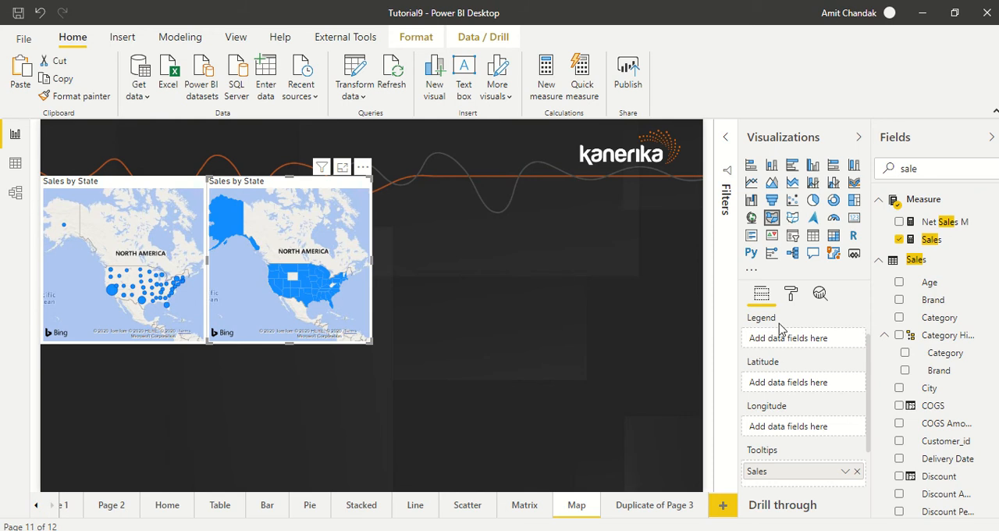
# - Give the filled map's default data color a color scale with red for the lowest value and bright green for the highest
pyautogui.click(791, 295)
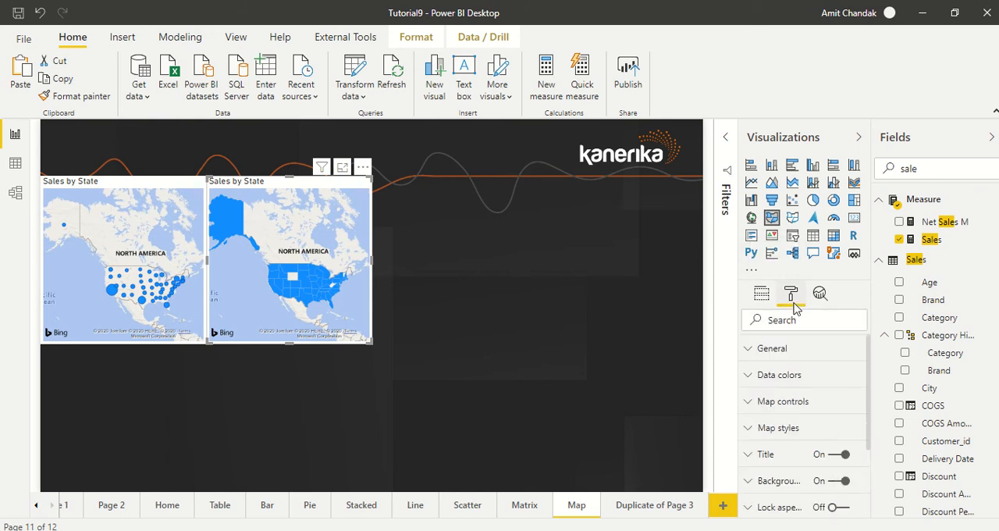
pyautogui.click(780, 375)
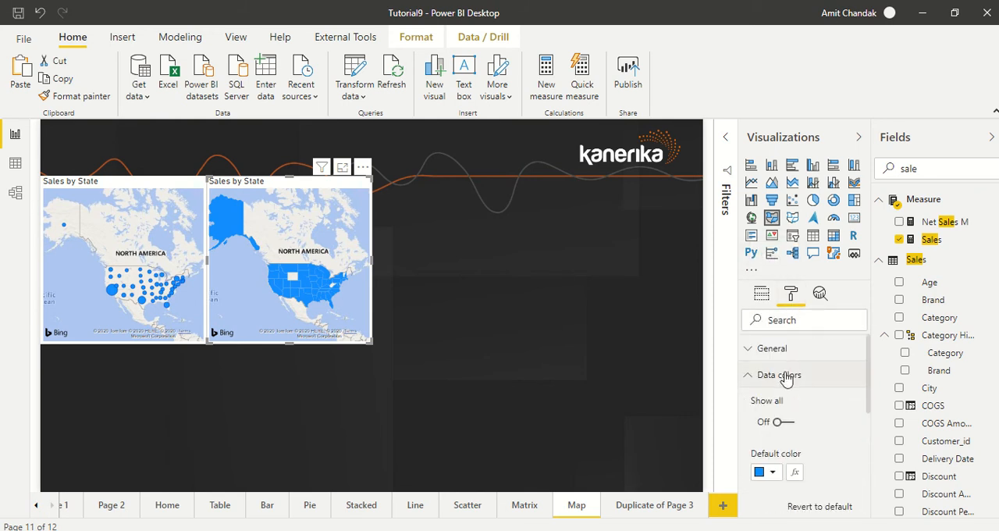
pyautogui.click(797, 475)
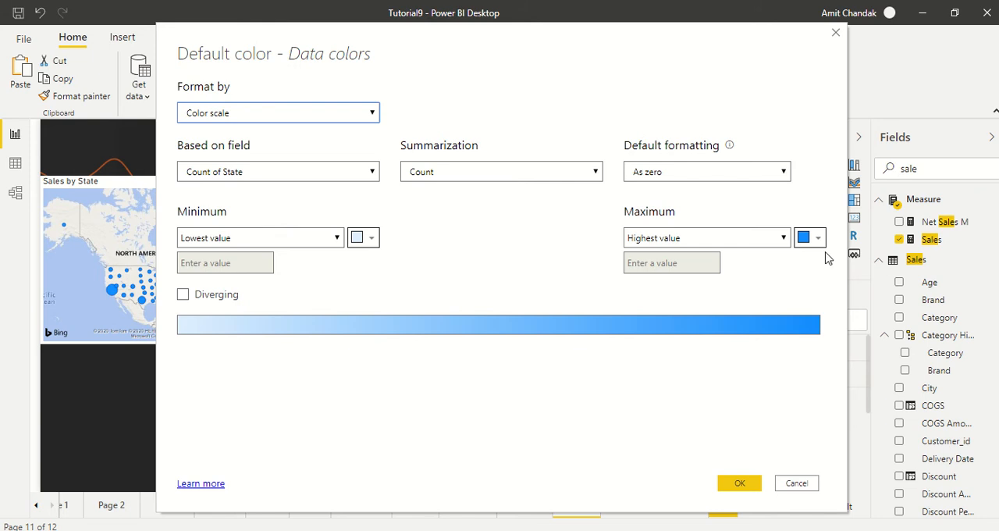
pyautogui.click(373, 243)
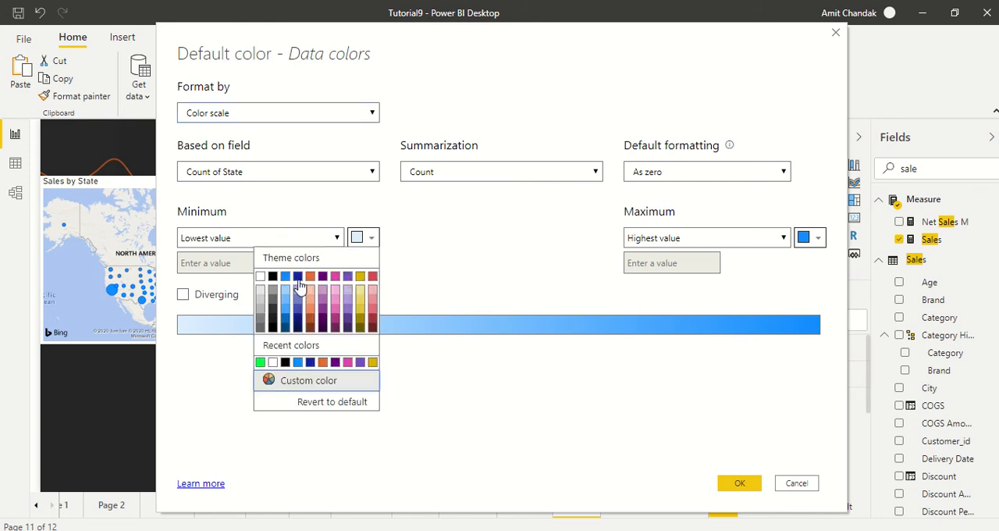
pyautogui.click(310, 284)
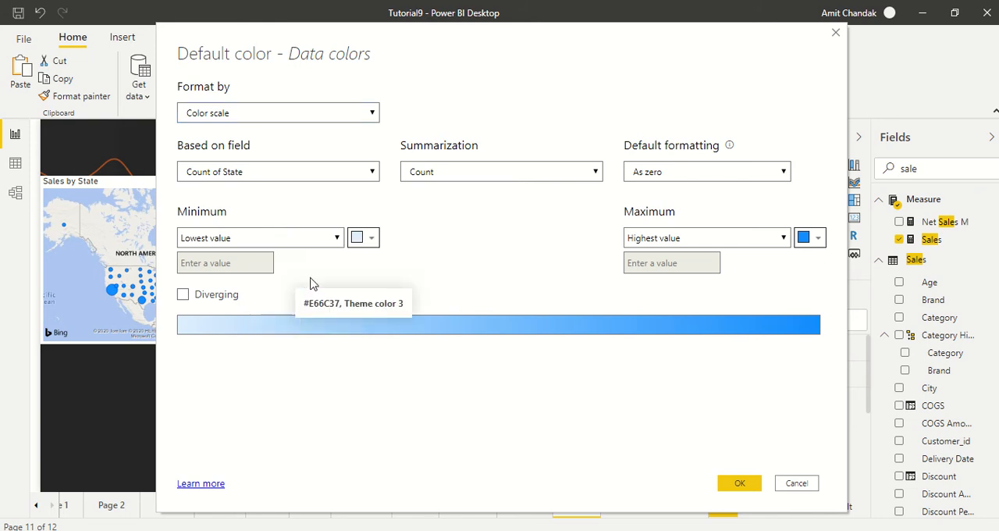
pyautogui.click(372, 240)
pyautogui.click(372, 277)
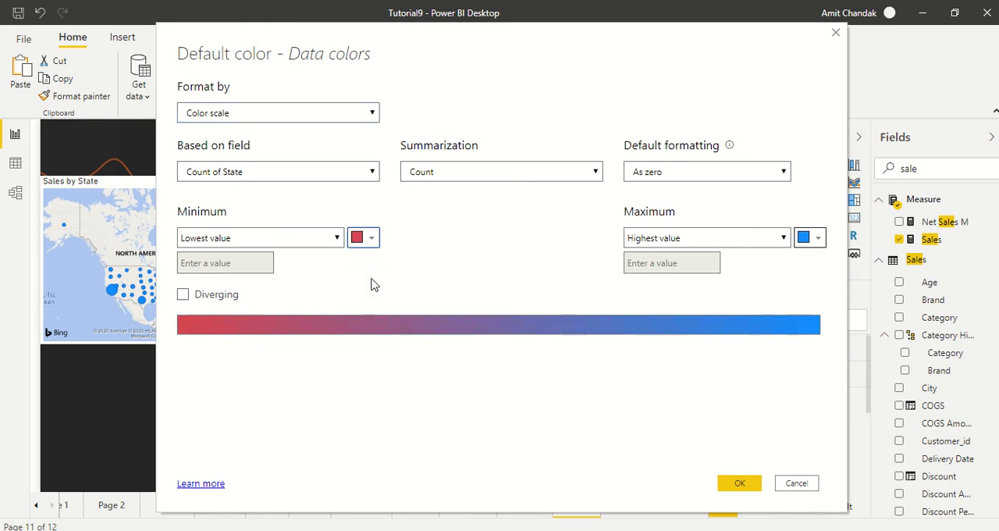
pyautogui.click(818, 239)
pyautogui.click(710, 364)
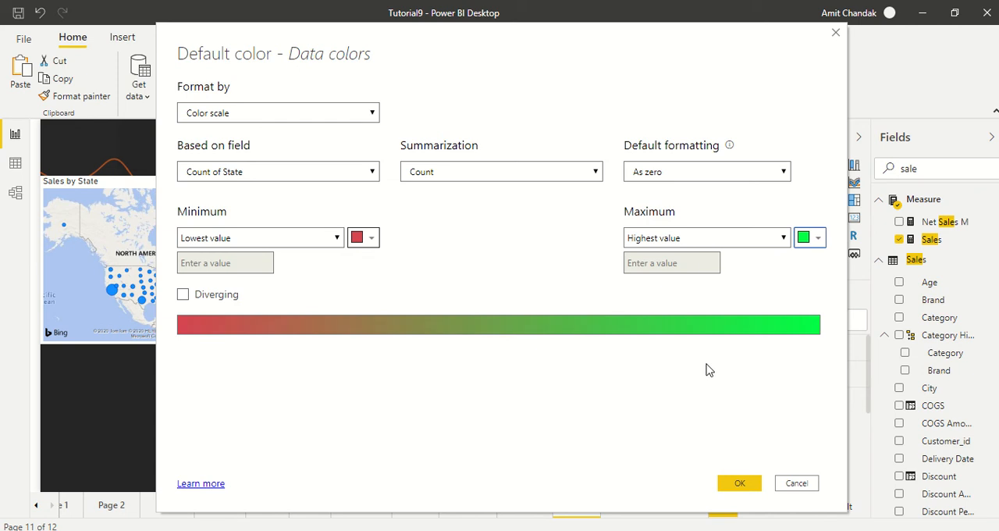
# - Make the filled map's color scale diverging, apply it, and widen the filled map slightly
pyautogui.click(182, 294)
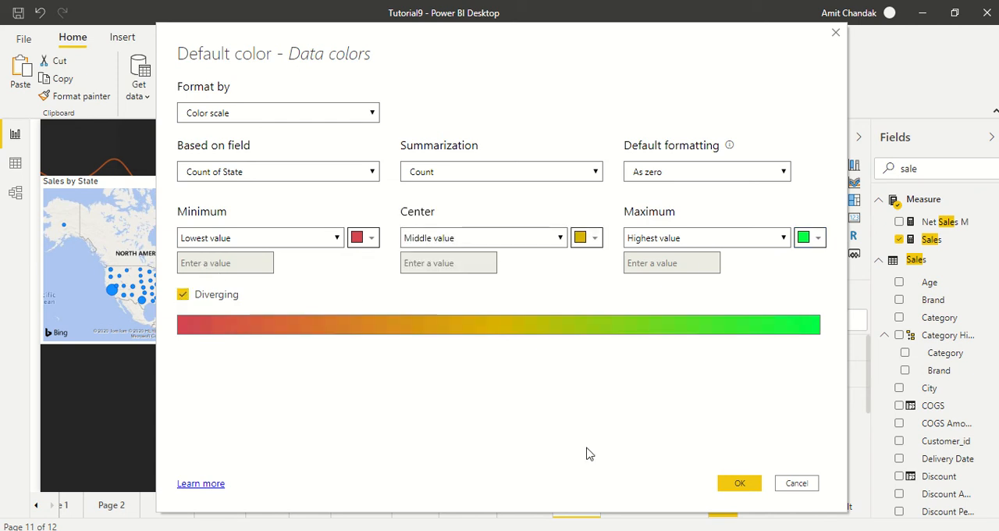
pyautogui.click(745, 483)
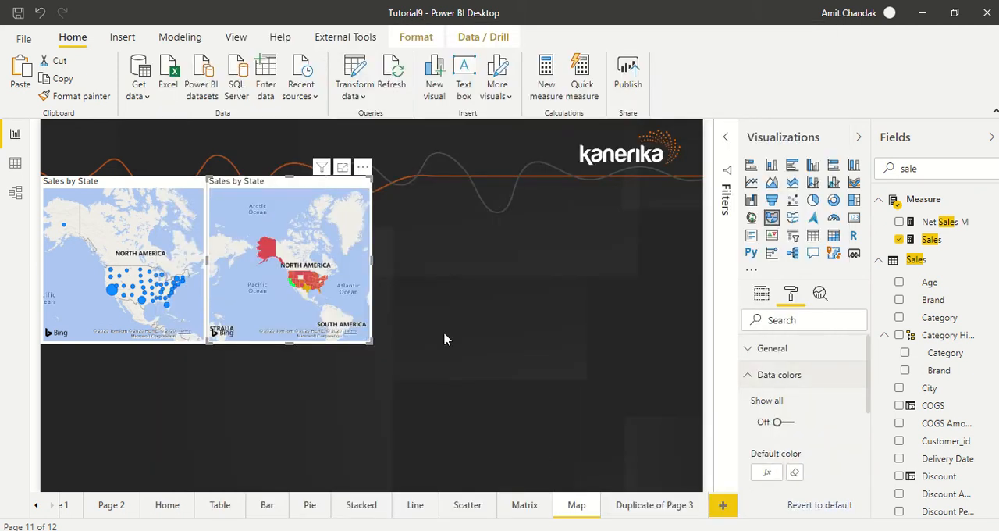
pyautogui.moveTo(370, 337)
pyautogui.mouseDown()
pyautogui.moveTo(637, 452)
pyautogui.moveTo(654, 486)
pyautogui.moveTo(604, 449)
pyautogui.moveTo(393, 356)
pyautogui.moveTo(382, 342)
pyautogui.moveTo(379, 354)
pyautogui.moveTo(392, 334)
pyautogui.moveTo(380, 343)
pyautogui.mouseUp()
# - Duplicate the bubble map, place the copy beside the filled map, and convert it to a shape map
pyautogui.click(150, 190)
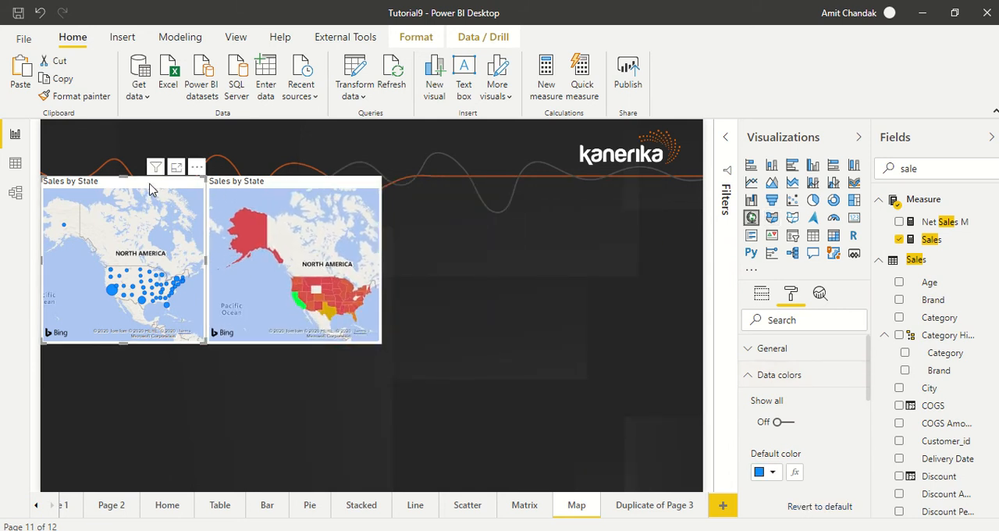
pyautogui.hotkey('ctrl', 'c')
pyautogui.hotkey('ctrl', 'v')
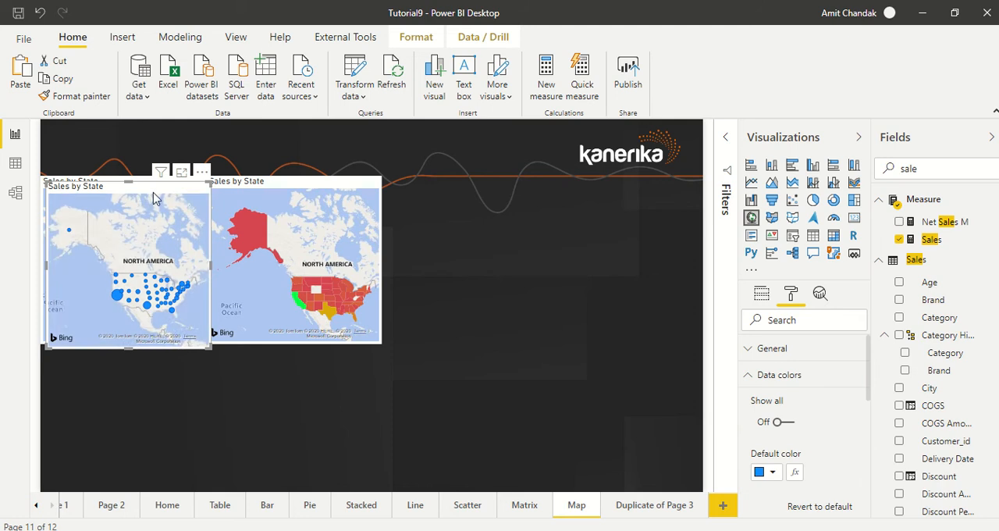
pyautogui.moveTo(156, 197); pyautogui.dragTo(478, 189)
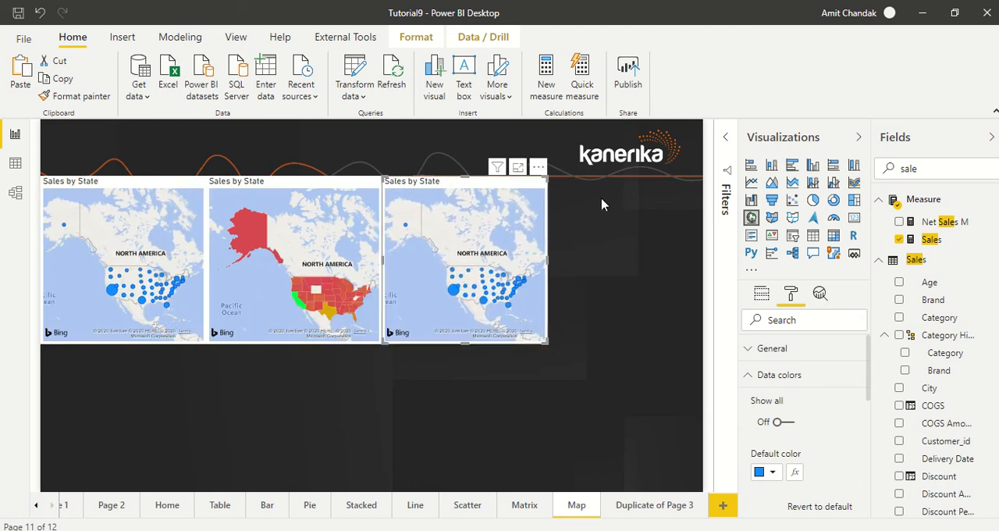
pyautogui.click(793, 220)
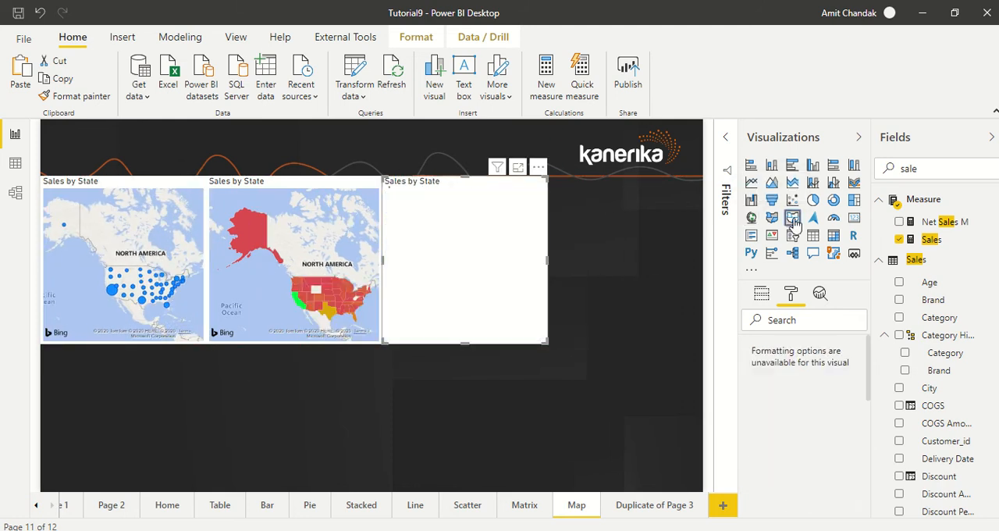
pyautogui.click(762, 297)
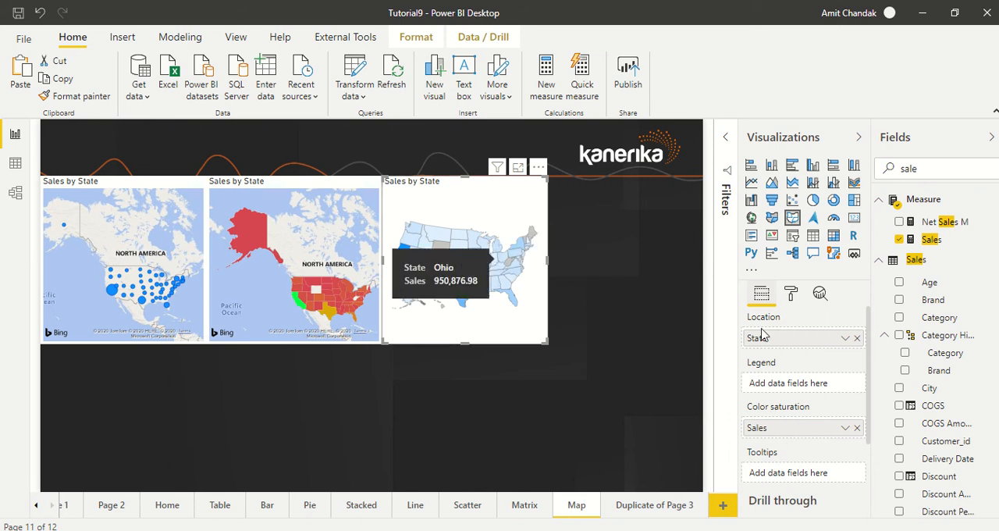
# - Set the minimum data color of the shape map to red
pyautogui.click(790, 295)
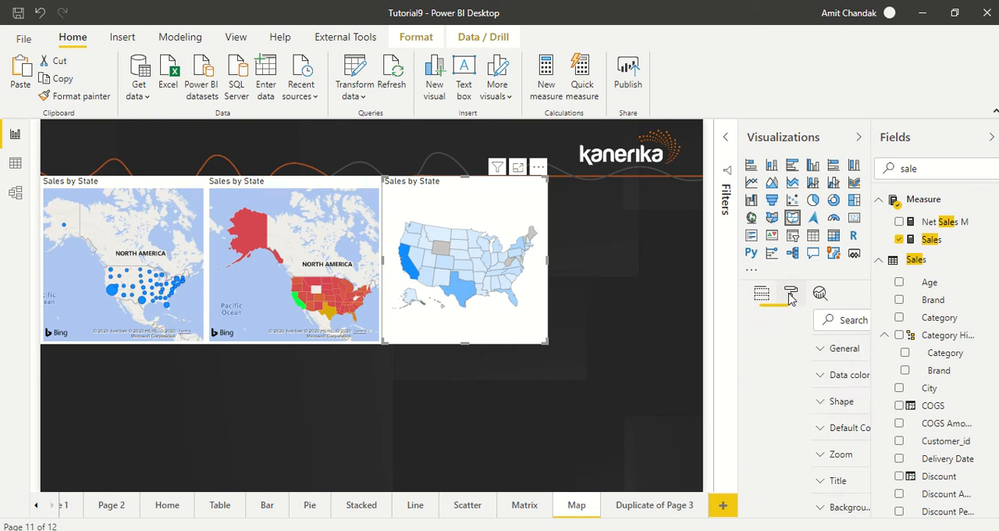
pyautogui.click(806, 380)
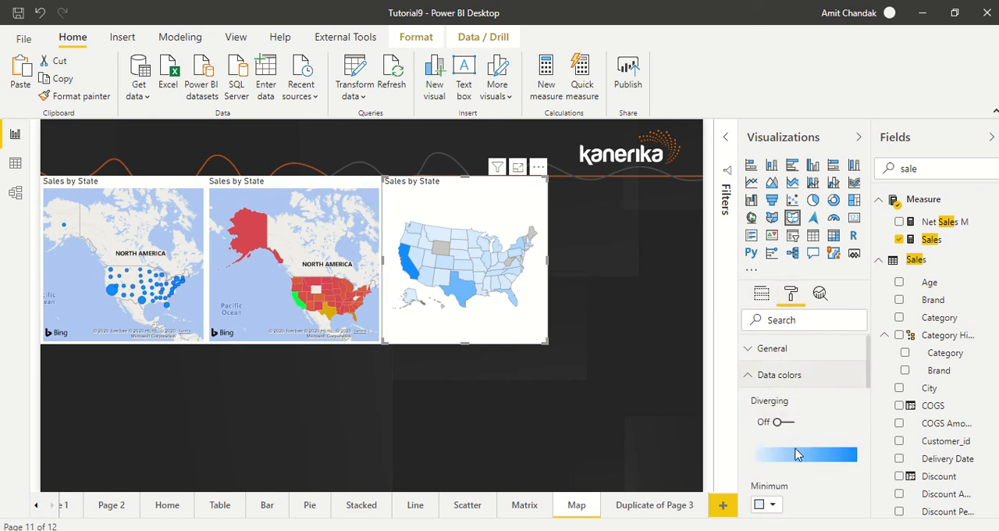
pyautogui.scroll(-1, 792, 456)
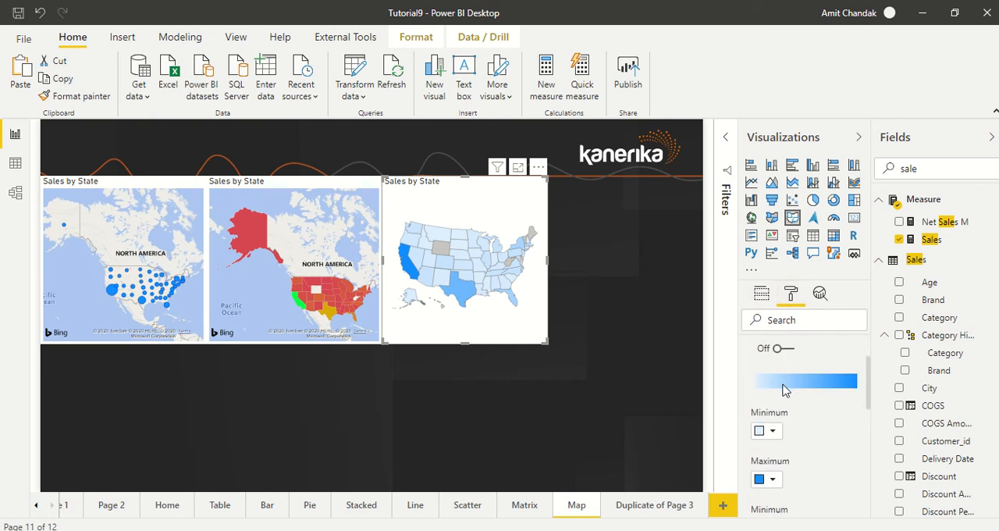
pyautogui.click(771, 431)
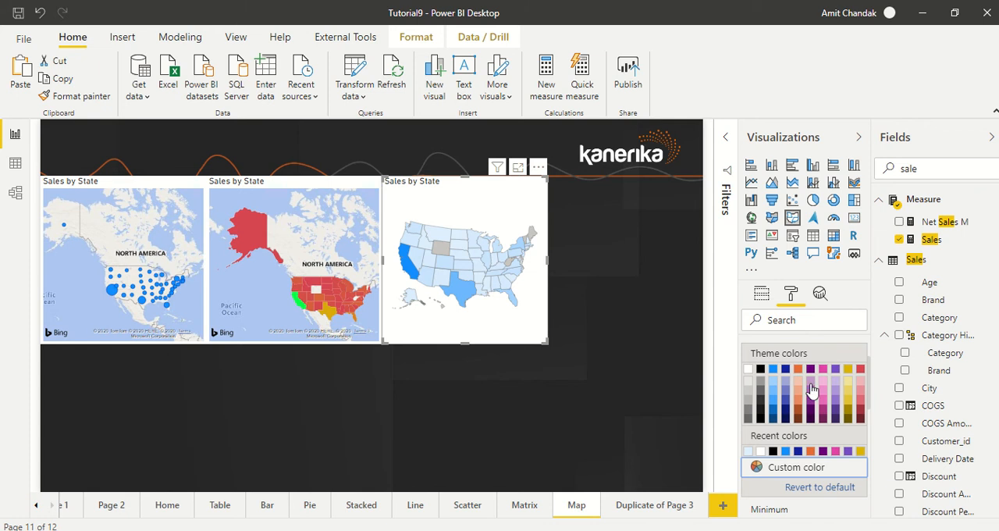
pyautogui.click(860, 368)
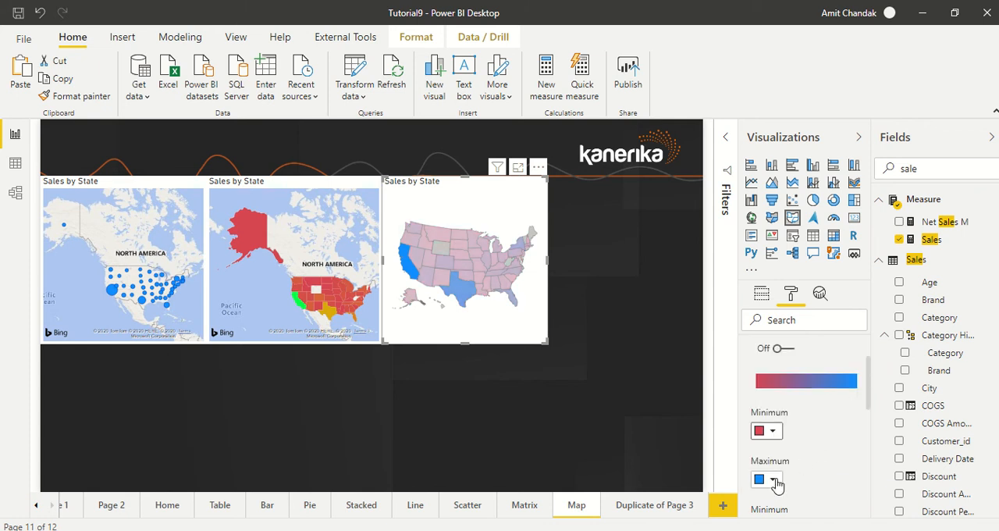
# - Set the shape map's maximum data color to a custom bright green and turn on diverging colors
pyautogui.click(768, 481)
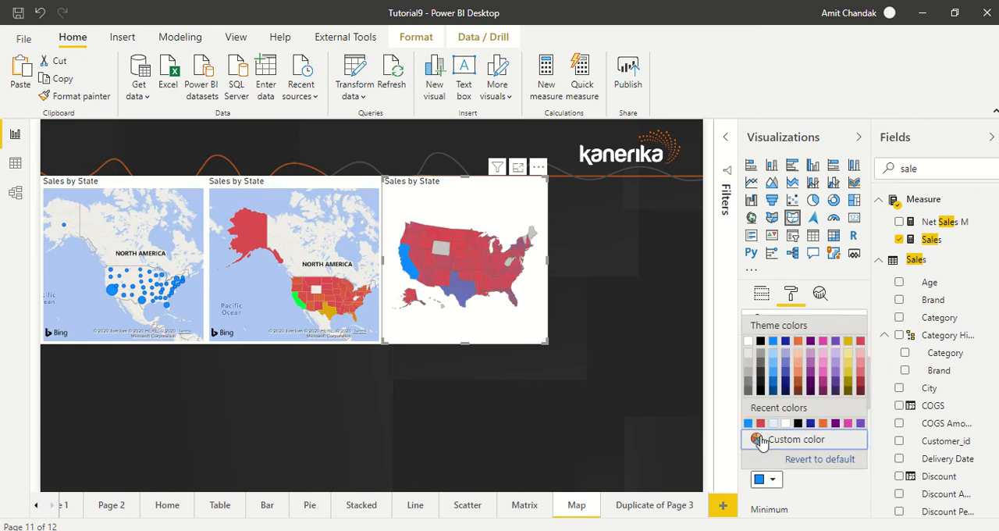
pyautogui.click(758, 438)
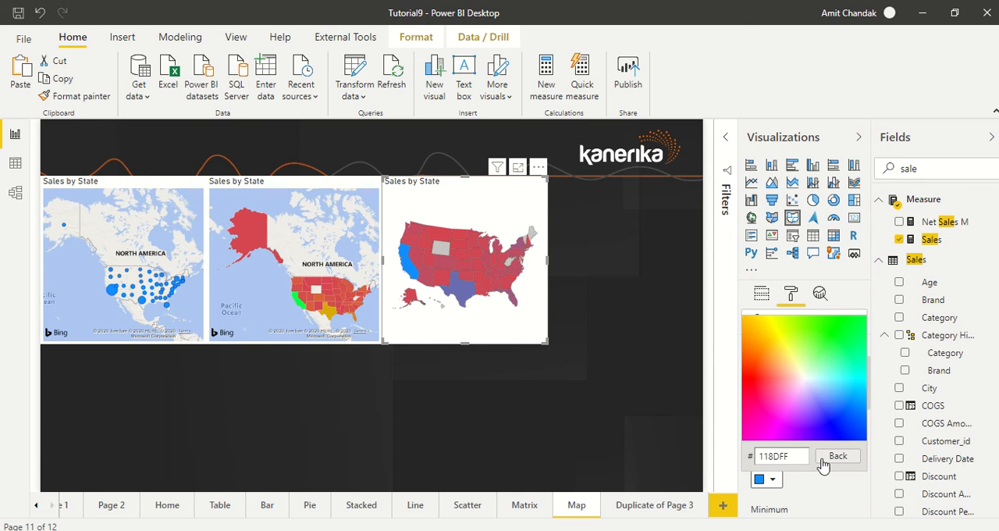
pyautogui.click(793, 489)
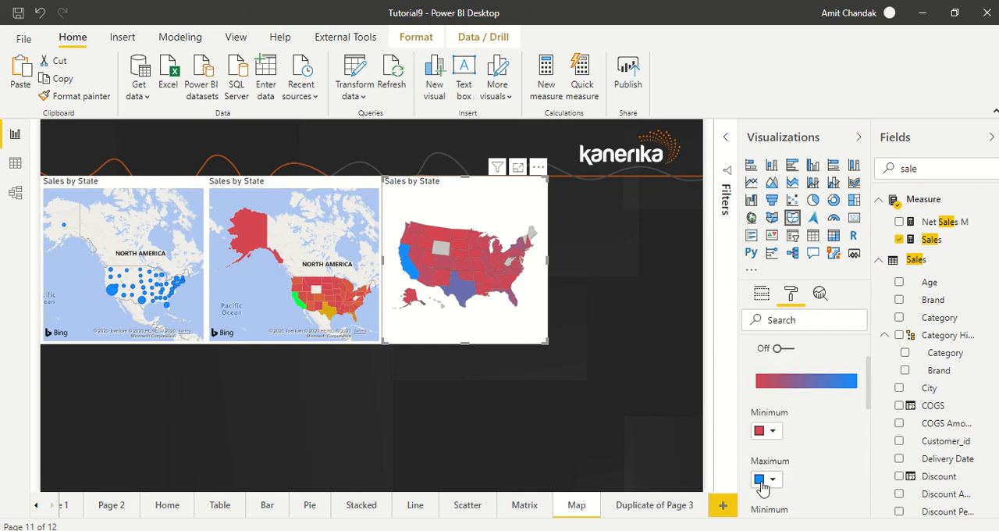
pyautogui.click(771, 481)
pyautogui.click(796, 440)
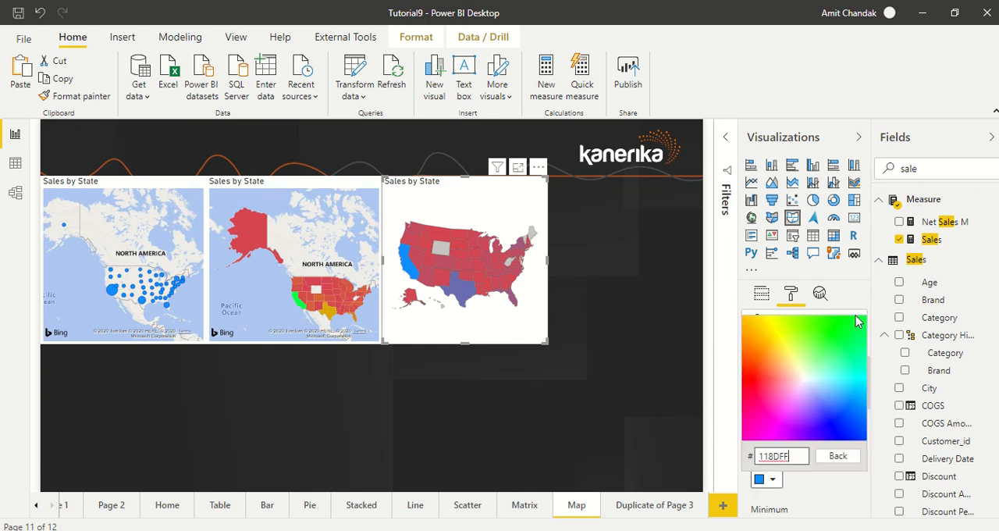
pyautogui.click(852, 322)
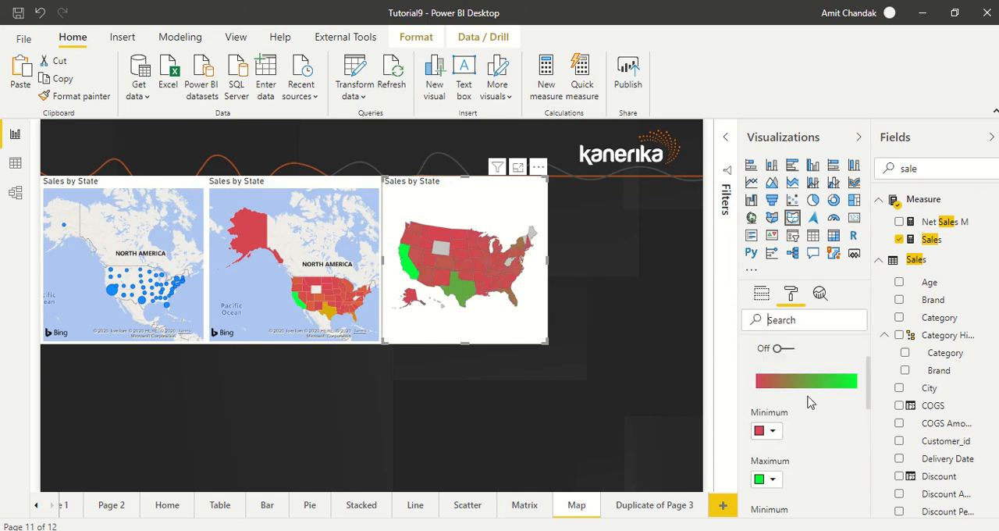
pyautogui.click(783, 348)
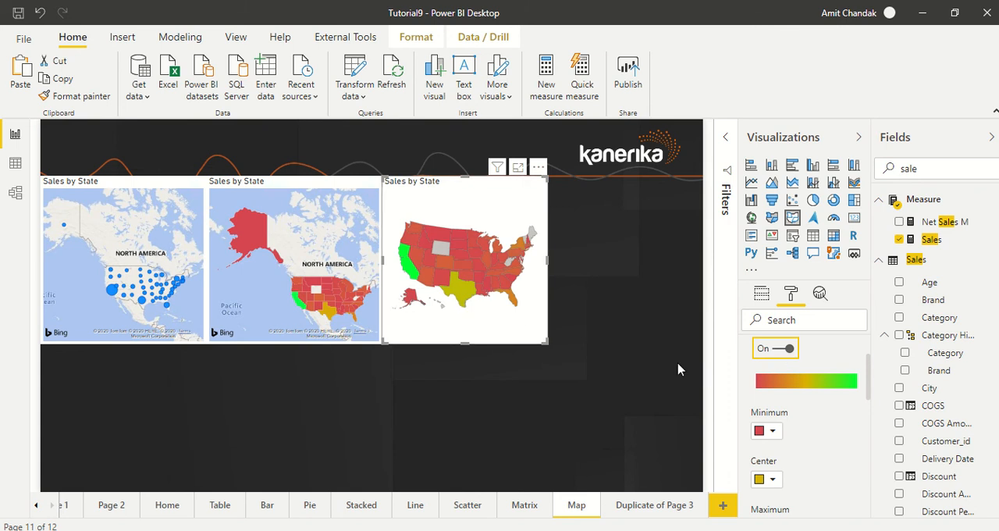
pyautogui.scroll(-2, 816, 401)
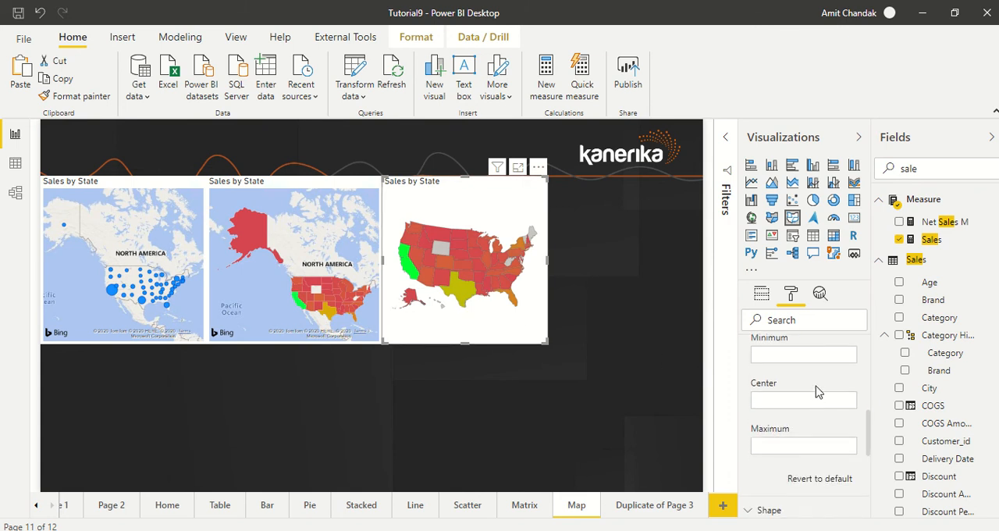
# - Examine the shape map's field assignments, data colors, and shape settings, including the available maps and projection
pyautogui.scroll(4, 811, 390)
pyautogui.click(760, 294)
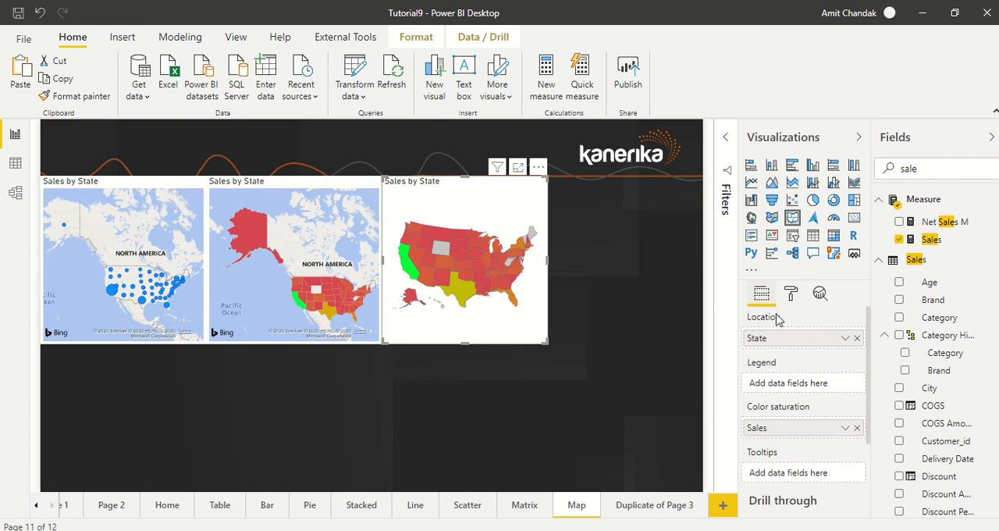
pyautogui.click(790, 295)
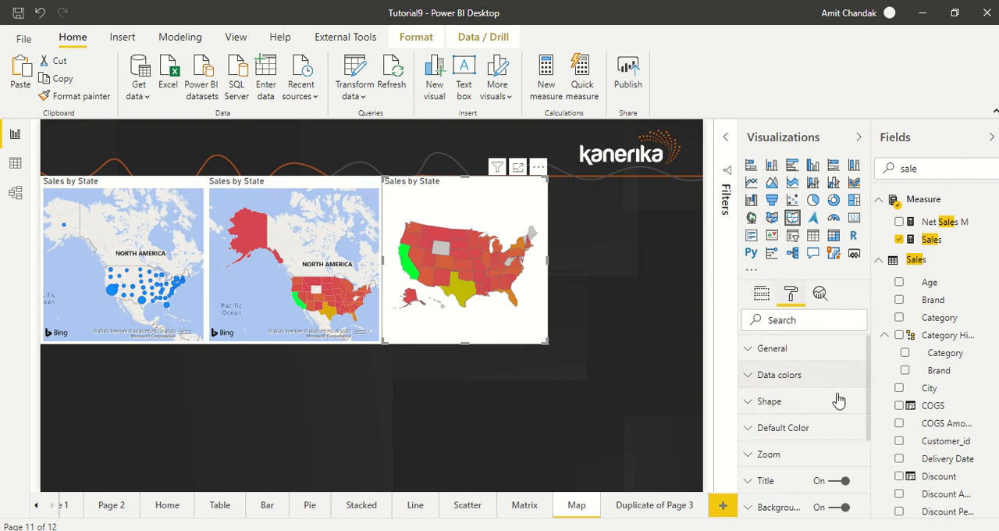
pyautogui.click(792, 378)
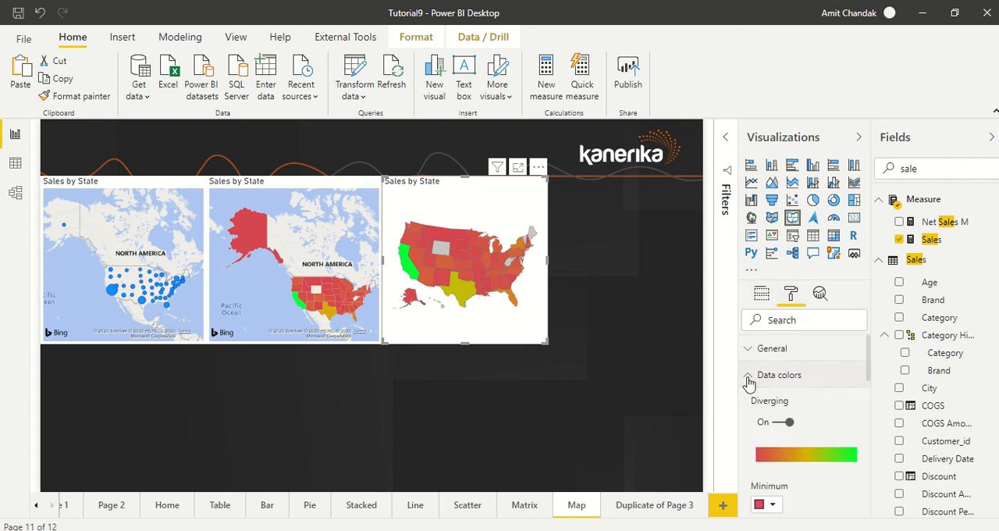
pyautogui.click(748, 377)
pyautogui.click(813, 408)
pyautogui.scroll(-2, 828, 408)
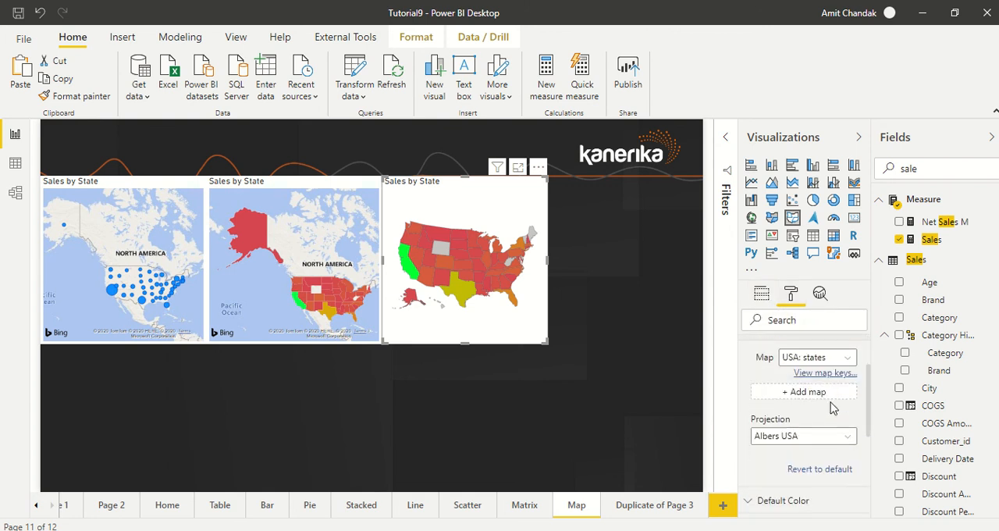
pyautogui.scroll(2, 835, 402)
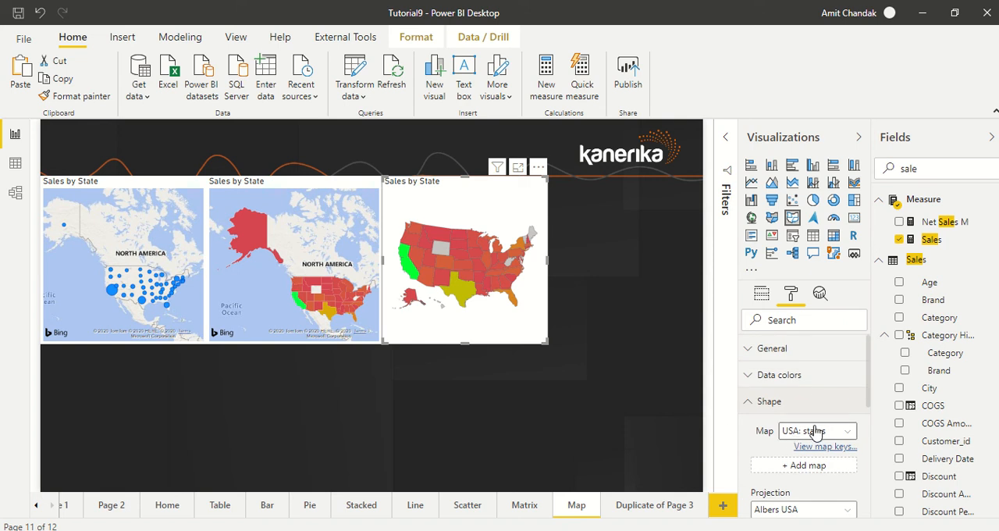
pyautogui.click(814, 430)
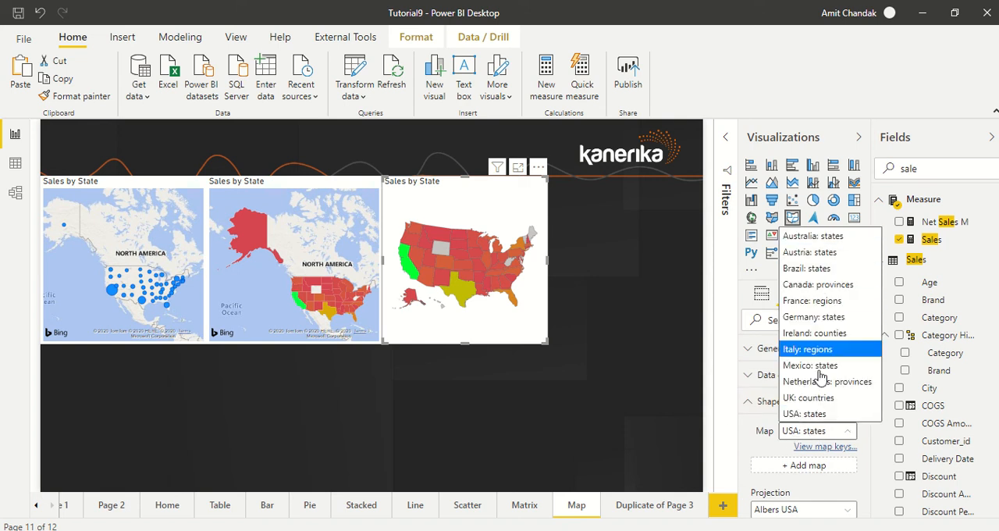
pyautogui.click(761, 455)
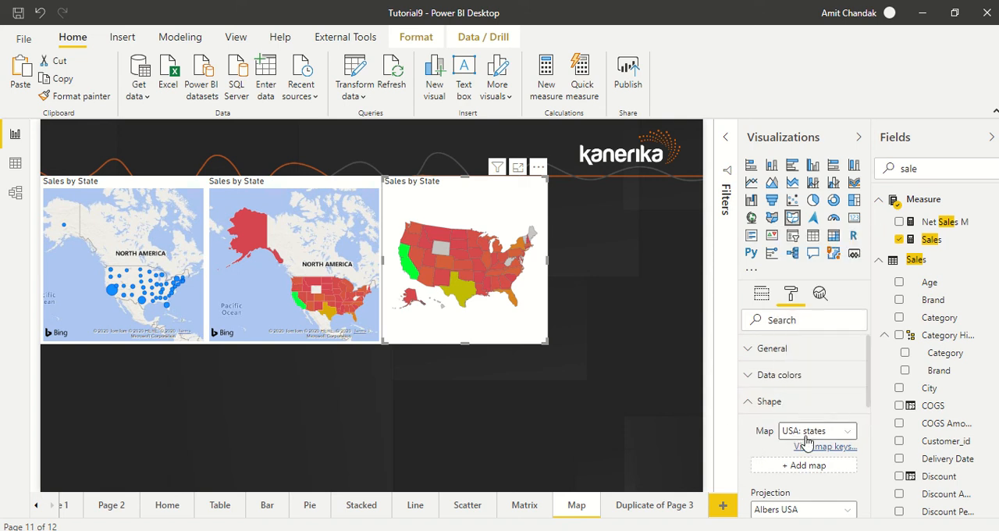
pyautogui.scroll(-1, 793, 434)
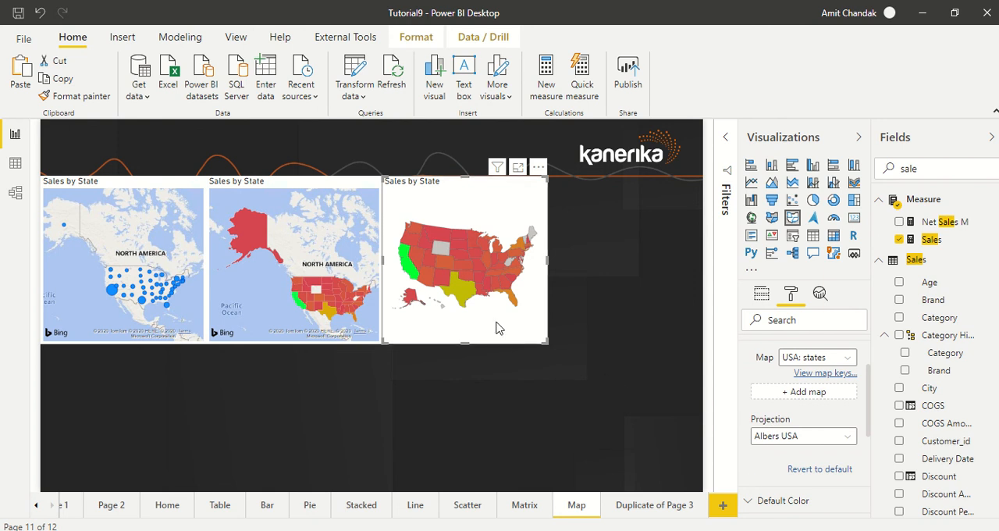
# - Duplicate the shape map, place the copy at the row's end, convert it to an ArcGIS map, and show its fields
pyautogui.hotkey('ctrl', 'v')
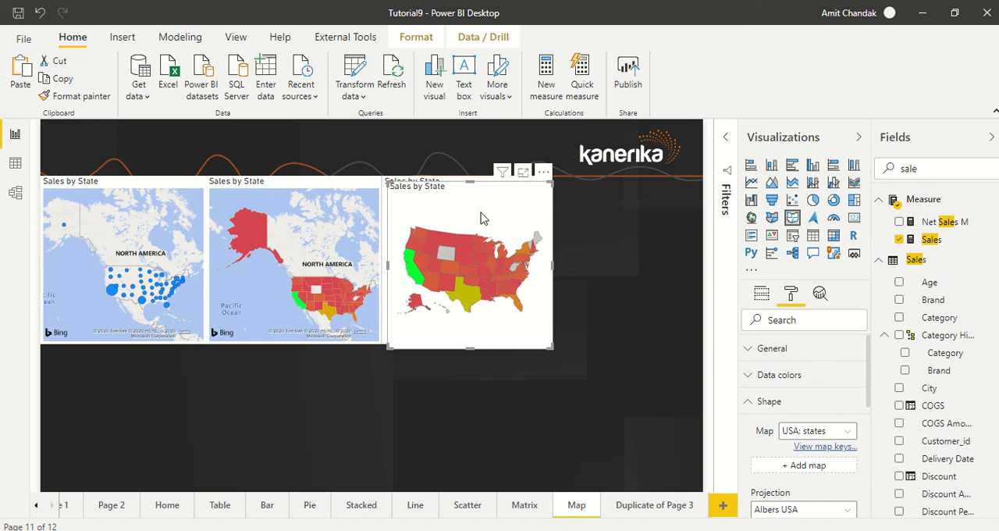
pyautogui.moveTo(467, 185); pyautogui.dragTo(632, 186)
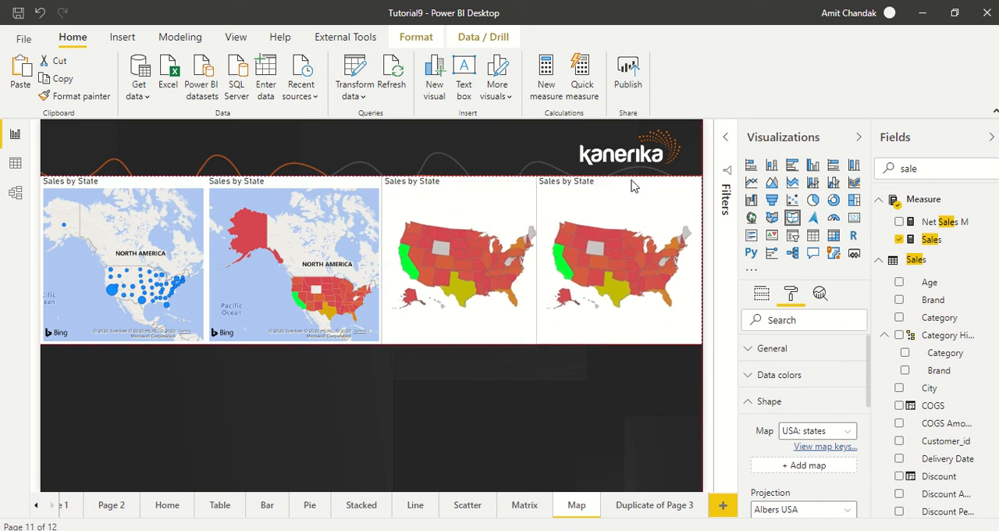
pyautogui.click(833, 254)
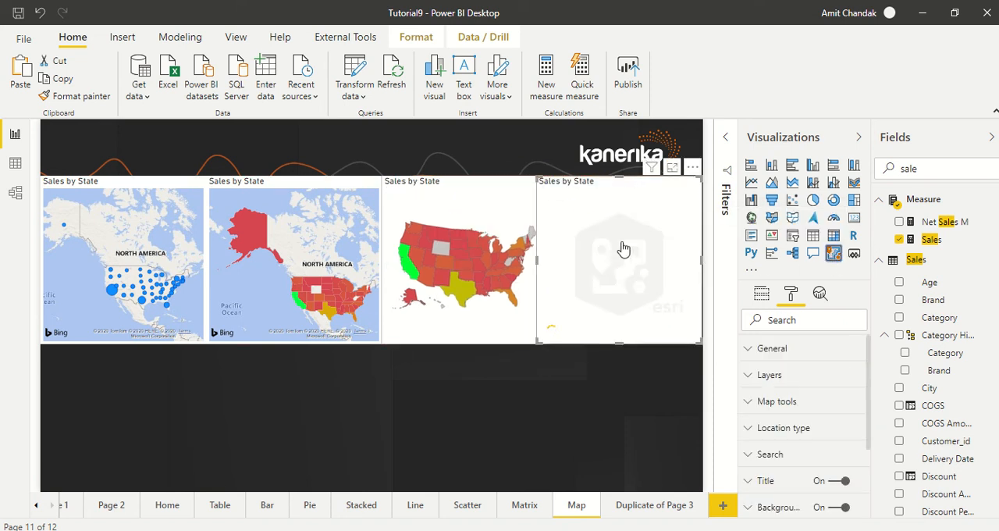
pyautogui.click(768, 295)
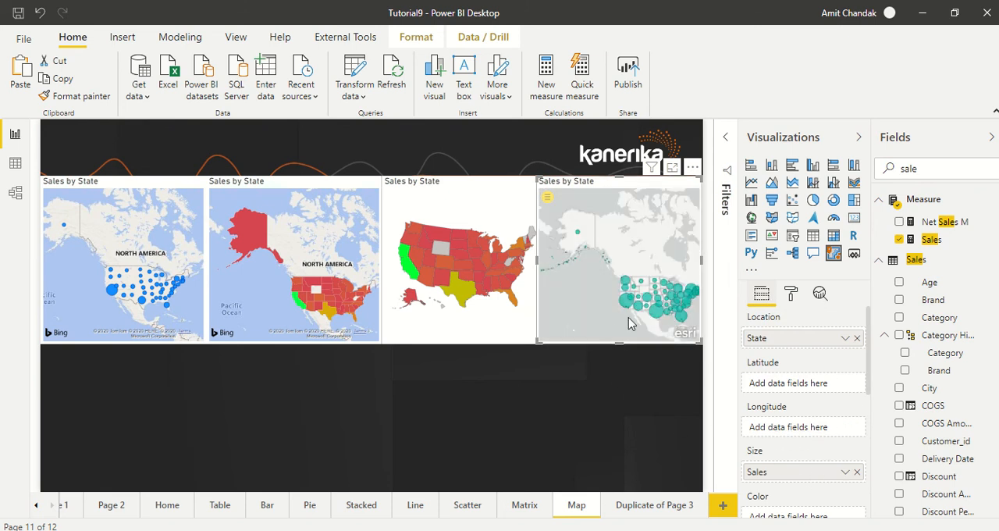
# - Zoom and pan the ArcGIS map to center it on the United States
pyautogui.moveTo(586, 324); pyautogui.dragTo(551, 288)
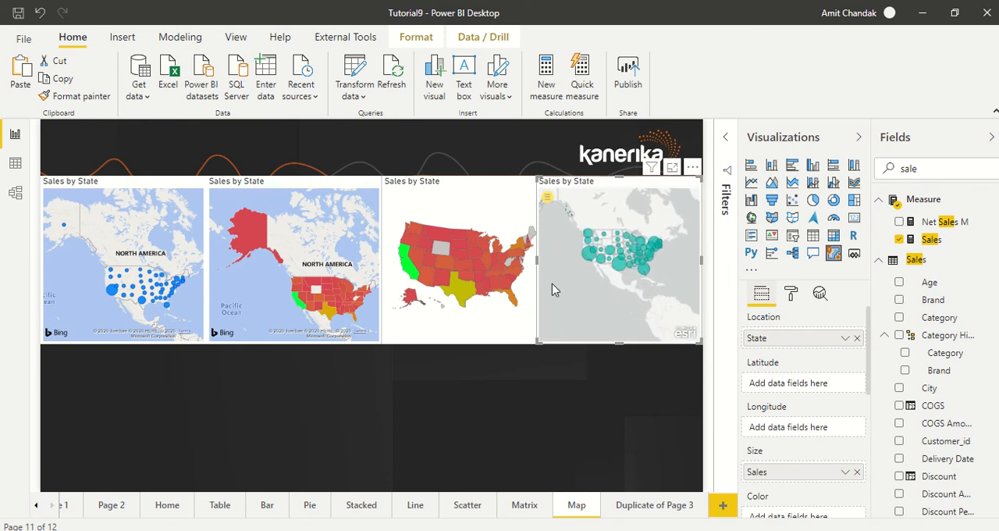
pyautogui.scroll(2, 610, 305)
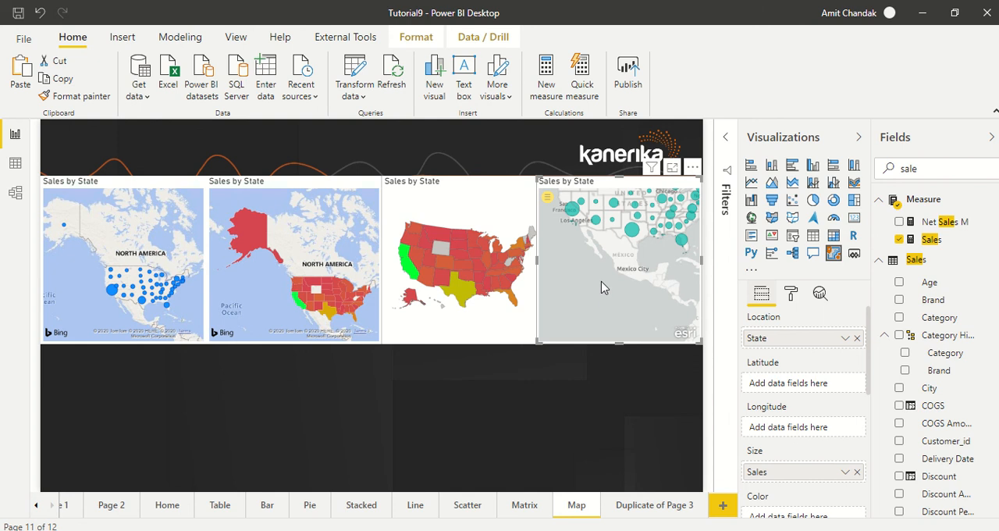
pyautogui.moveTo(606, 303); pyautogui.dragTo(585, 325)
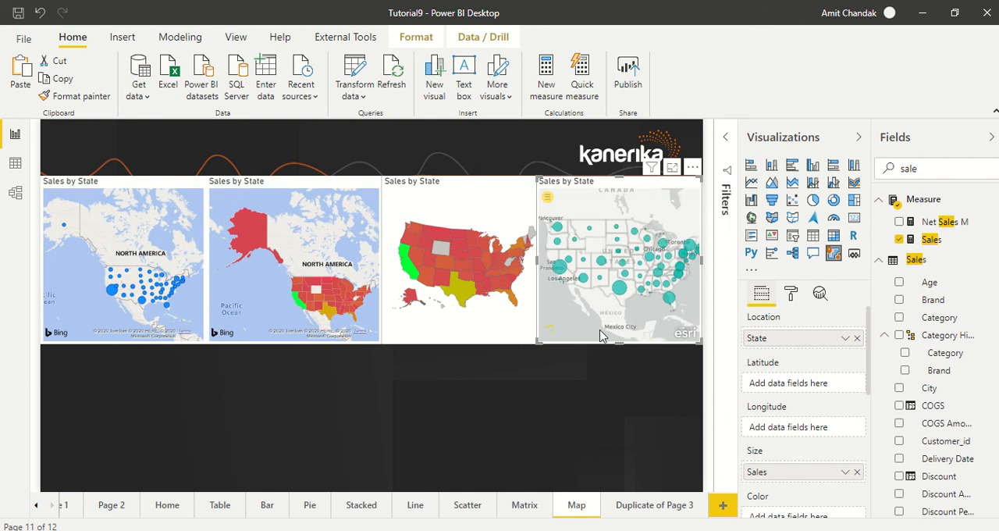
# - Enlarge the ArcGIS map over its neighbours, and shrink it back to fit beside the shape map
pyautogui.moveTo(538, 341); pyautogui.dragTo(291, 476)
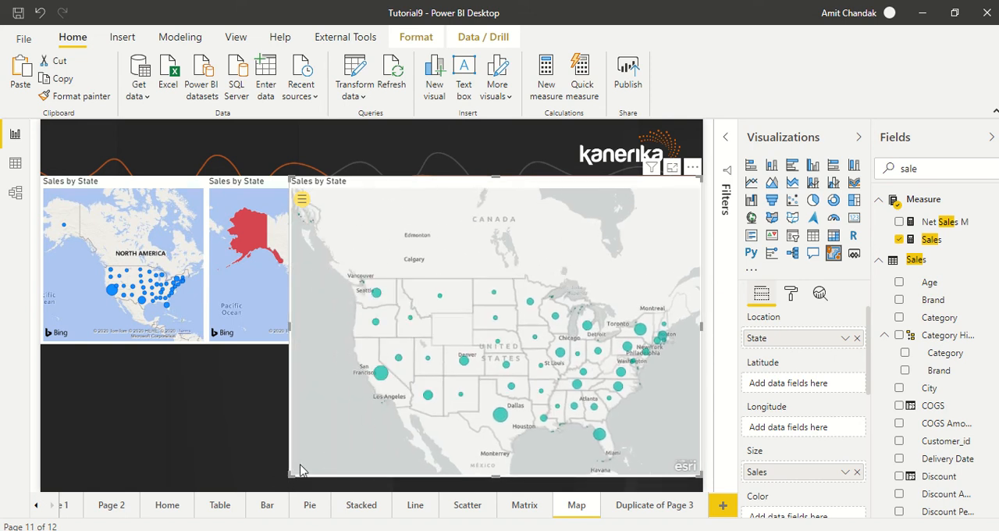
pyautogui.moveTo(291, 475); pyautogui.dragTo(310, 474)
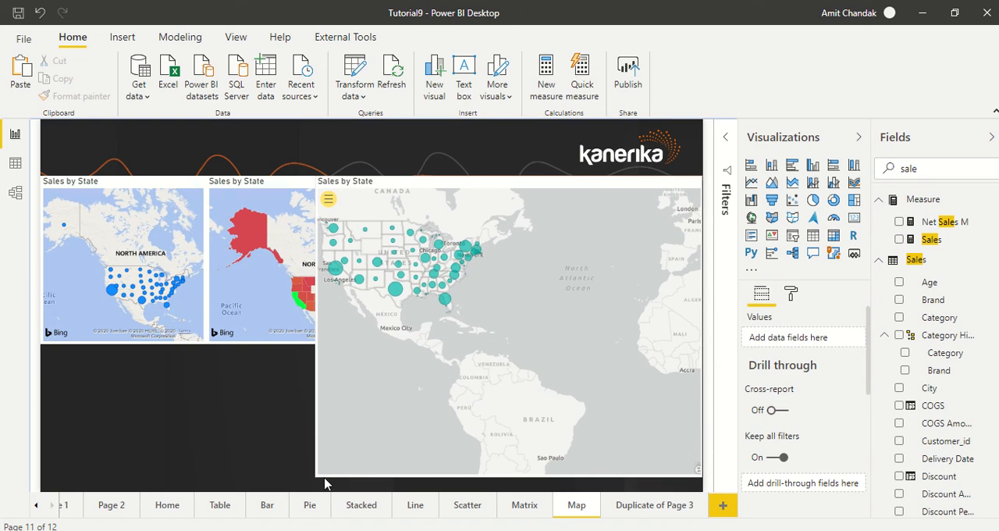
pyautogui.click(329, 470)
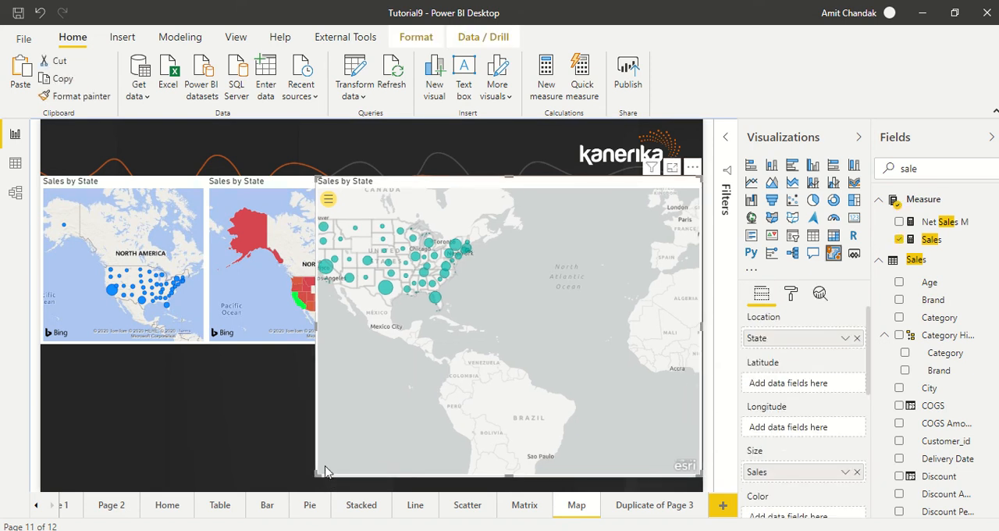
pyautogui.moveTo(316, 474); pyautogui.dragTo(554, 350)
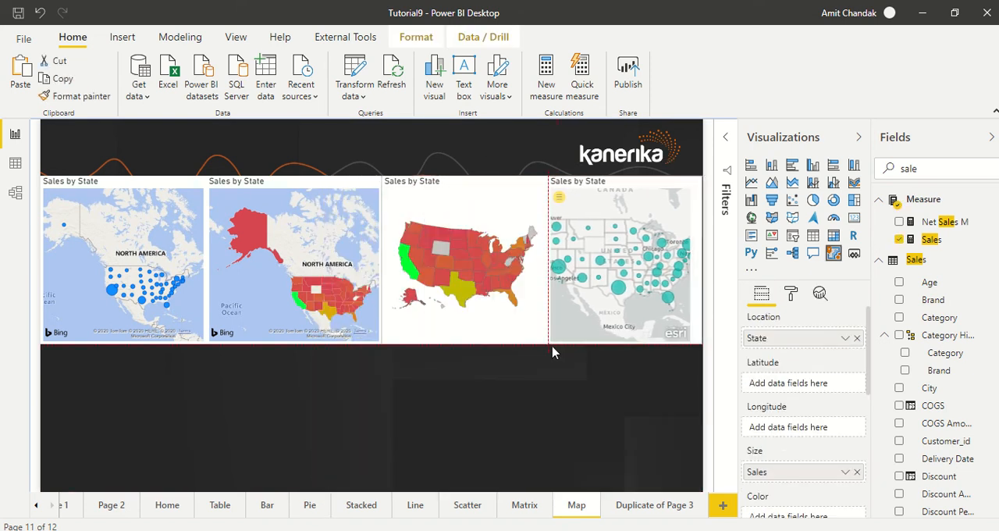
pyautogui.click(553, 350)
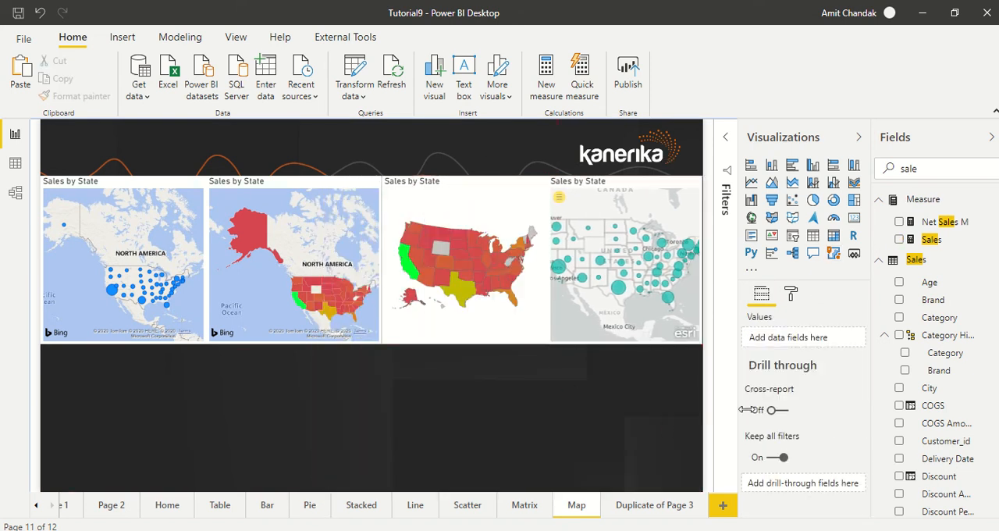
pyautogui.click(790, 297)
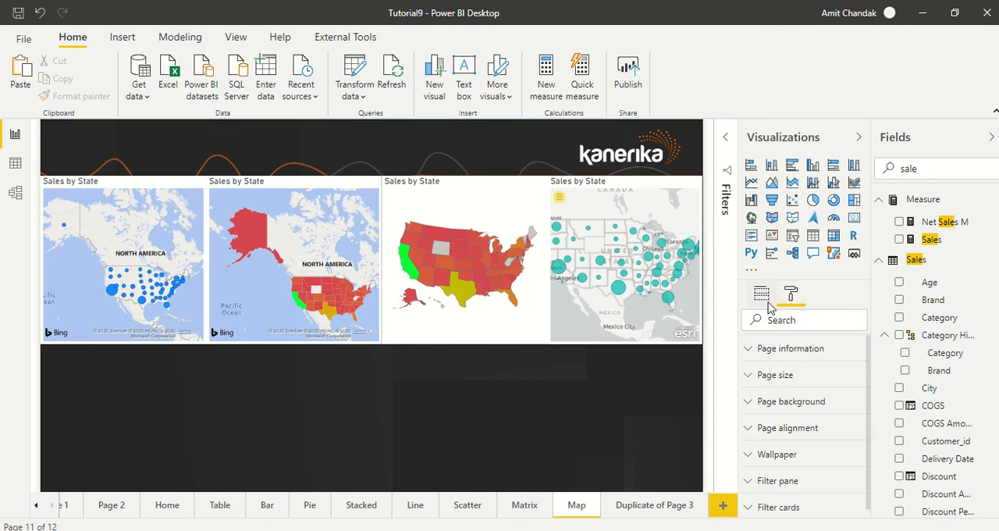
pyautogui.click(761, 294)
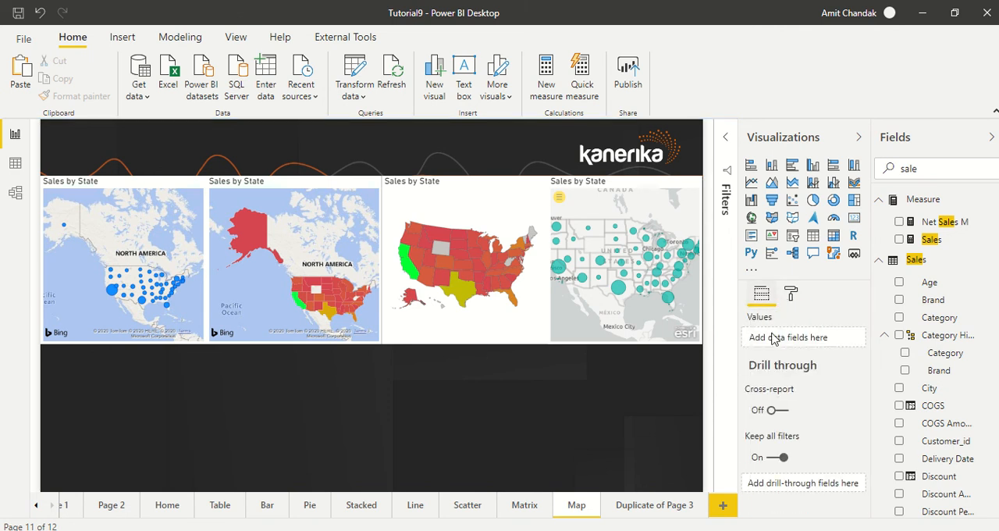
pyautogui.click(688, 316)
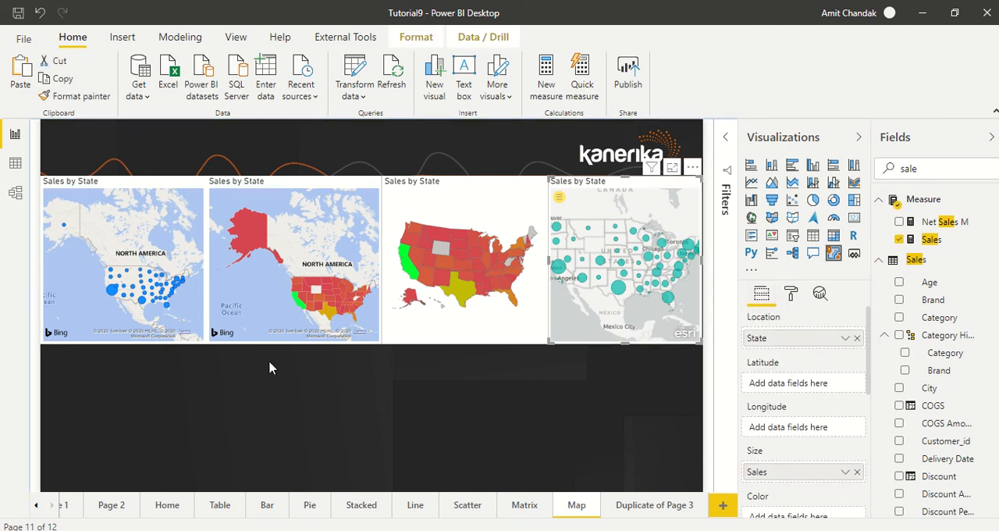
# - Search the fields for "cat" and add Category from the Item table as the bubble map's legend
pyautogui.click(134, 338)
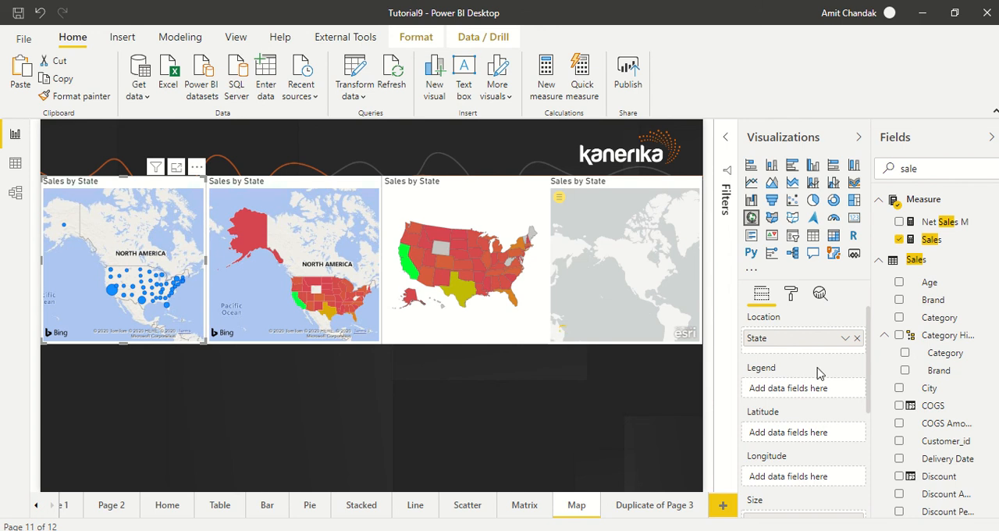
pyautogui.moveTo(924, 171); pyautogui.dragTo(878, 173)
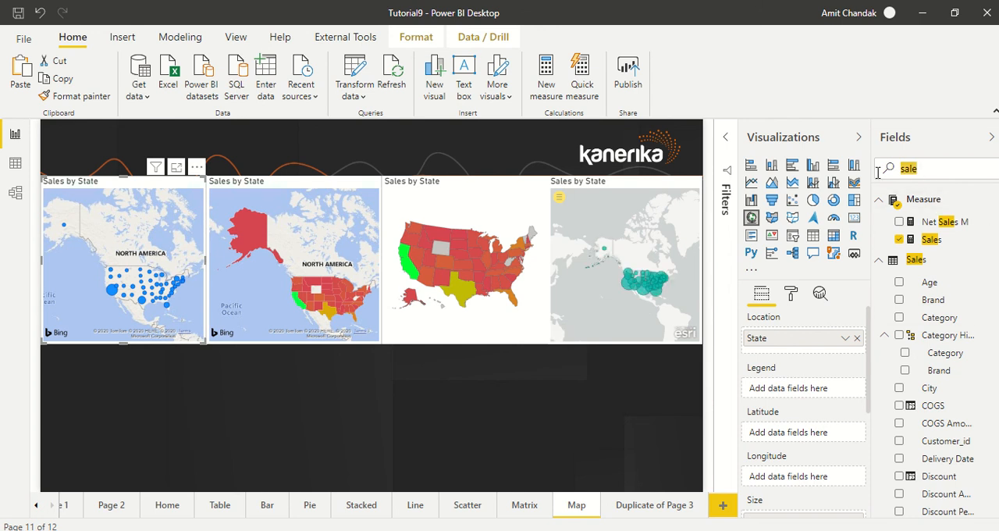
pyautogui.write('d')
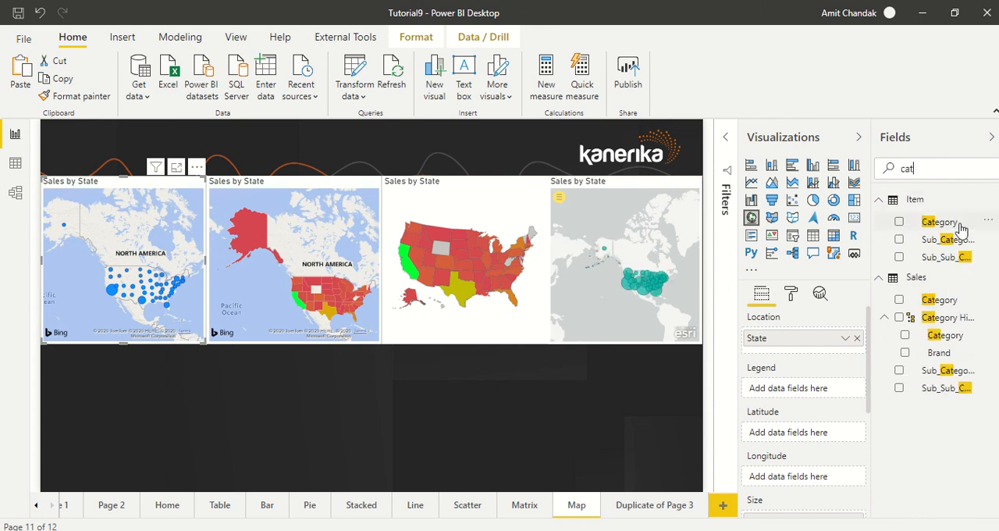
pyautogui.moveTo(945, 226); pyautogui.dragTo(816, 392)
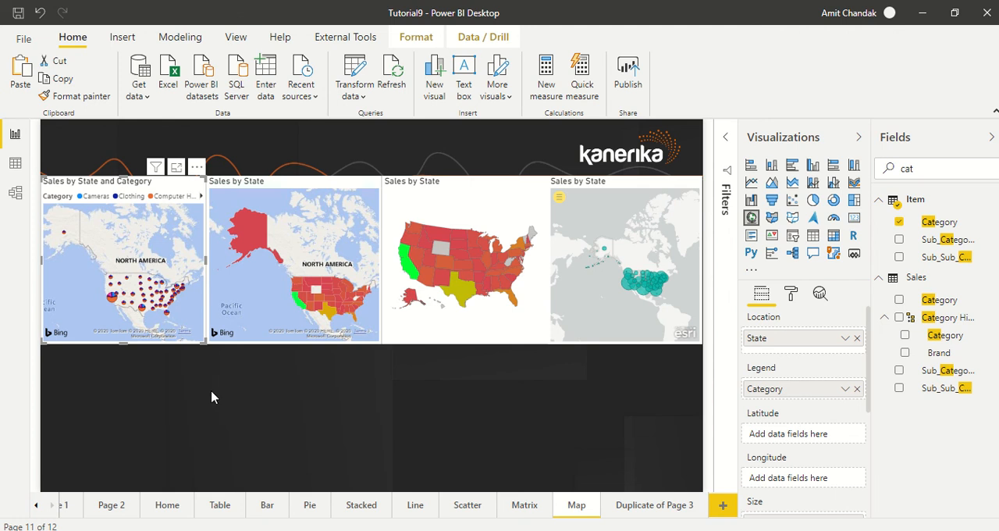
# - Resize the bubble map larger than its original size and move the filled map beneath the shape map
pyautogui.moveTo(201, 338); pyautogui.dragTo(450, 490)
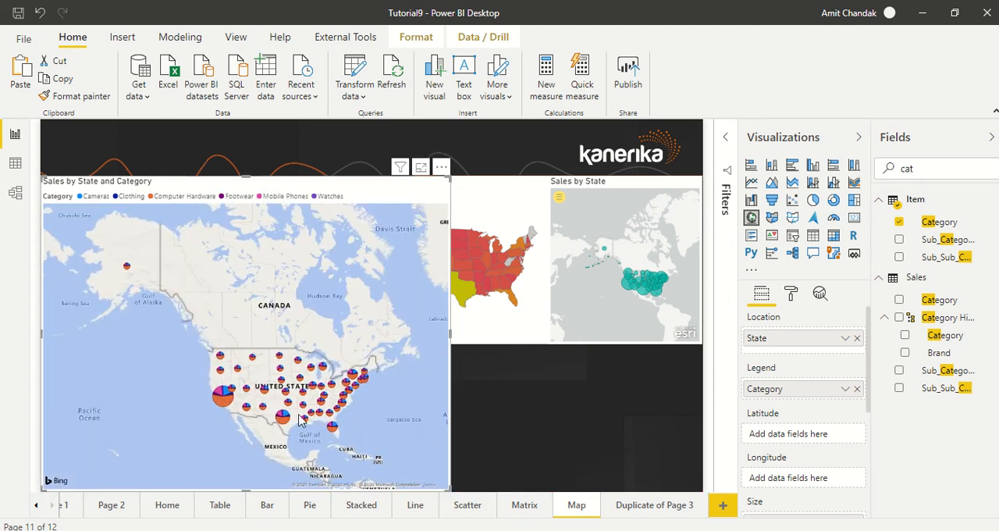
pyautogui.moveTo(450, 490); pyautogui.dragTo(241, 383)
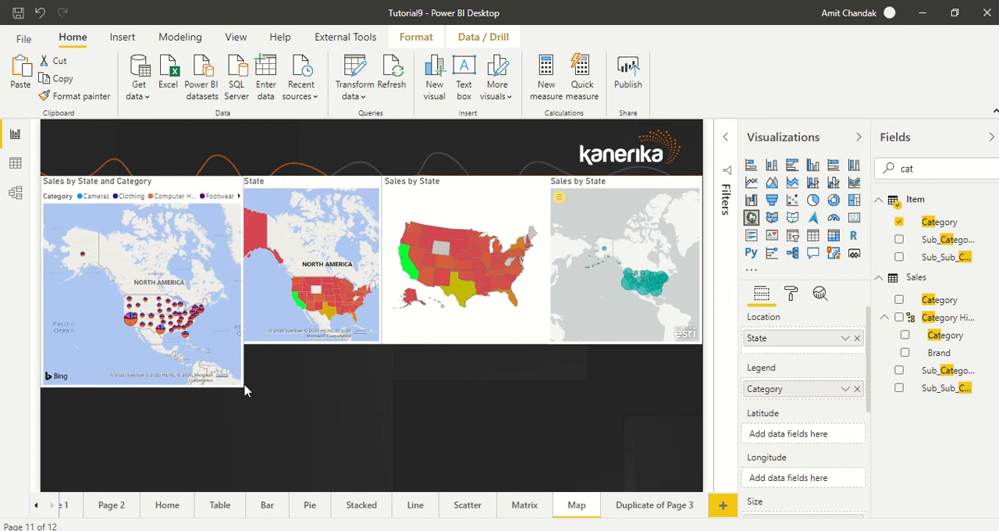
pyautogui.moveTo(284, 236); pyautogui.dragTo(461, 379)
# - Shorten the shape map slightly and reduce the ArcGIS map to the same height
pyautogui.moveTo(466, 323)
pyautogui.mouseDown()
pyautogui.moveTo(462, 357)
pyautogui.moveTo(469, 332)
pyautogui.mouseUp()
pyautogui.click(621, 345)
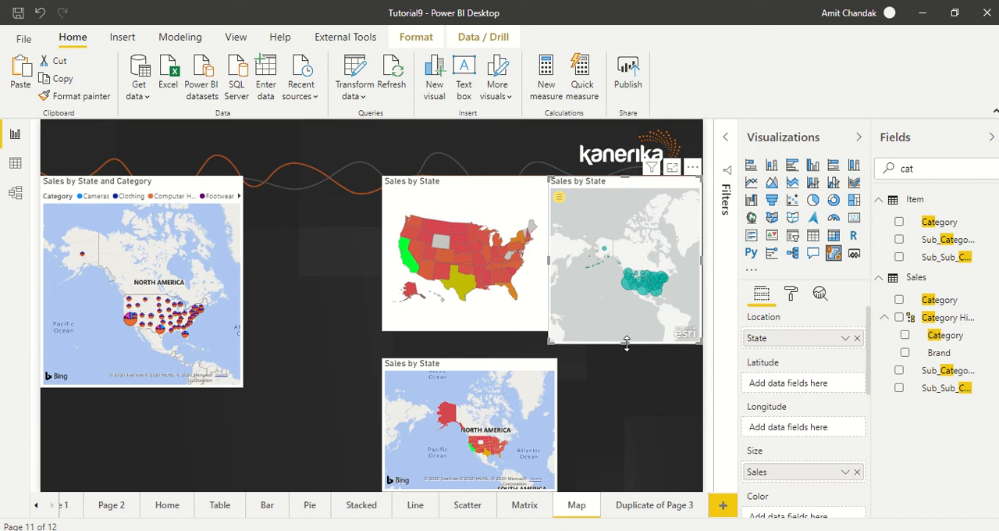
pyautogui.moveTo(623, 343); pyautogui.dragTo(629, 339)
pyautogui.click(626, 345)
pyautogui.click(626, 344)
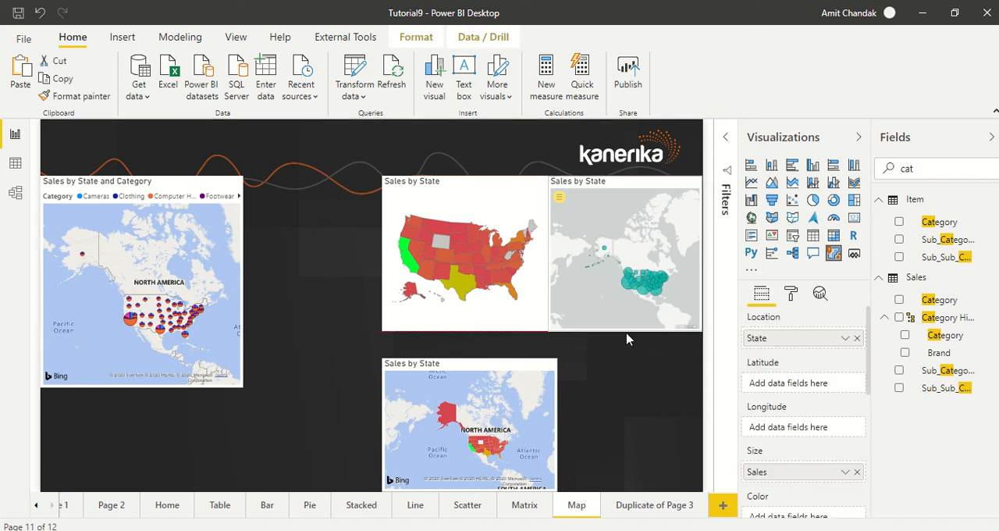
# - Enlarge the filled map up to the shape map's lower edge and extend the bubble map to the page bottom beside it
pyautogui.click(535, 370)
pyautogui.moveTo(556, 359); pyautogui.dragTo(599, 331)
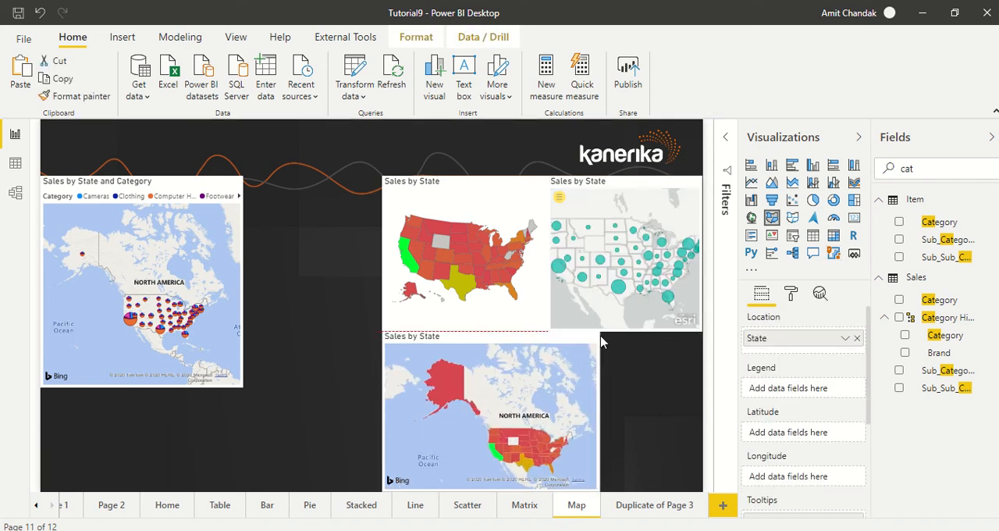
pyautogui.click(241, 383)
pyautogui.moveTo(241, 383); pyautogui.dragTo(380, 490)
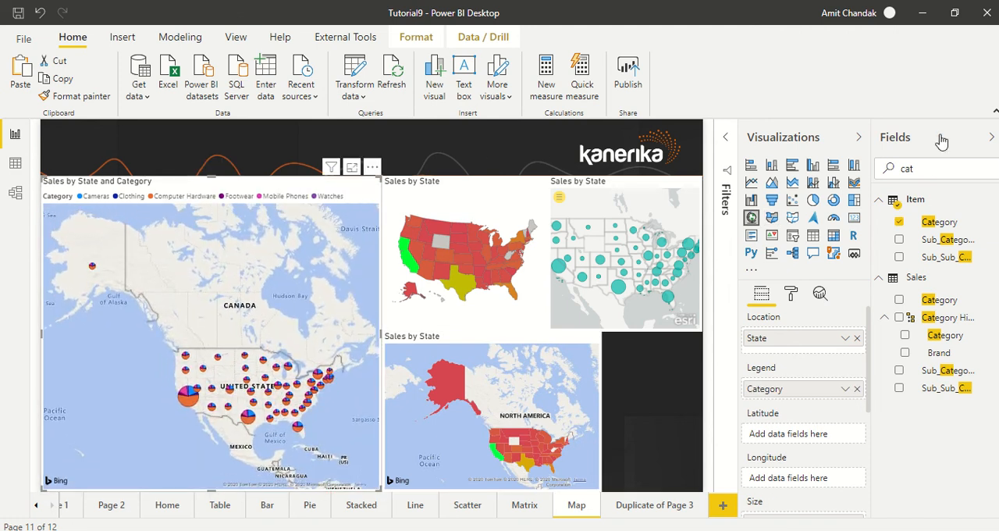
# - Collapse the ribbon and add Category from the Item table as the legend of both the shape map and the filled map
pyautogui.click(994, 114)
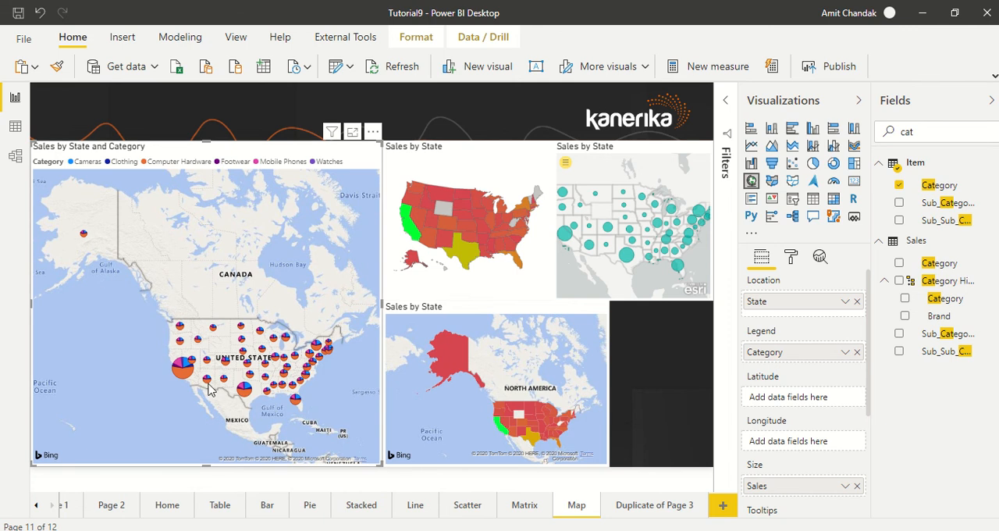
pyautogui.click(511, 282)
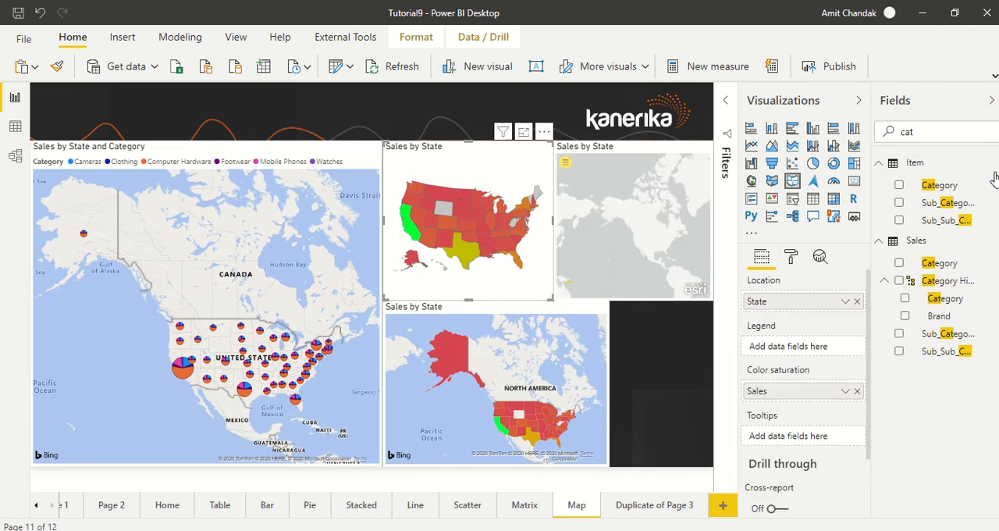
pyautogui.moveTo(953, 191); pyautogui.dragTo(822, 351)
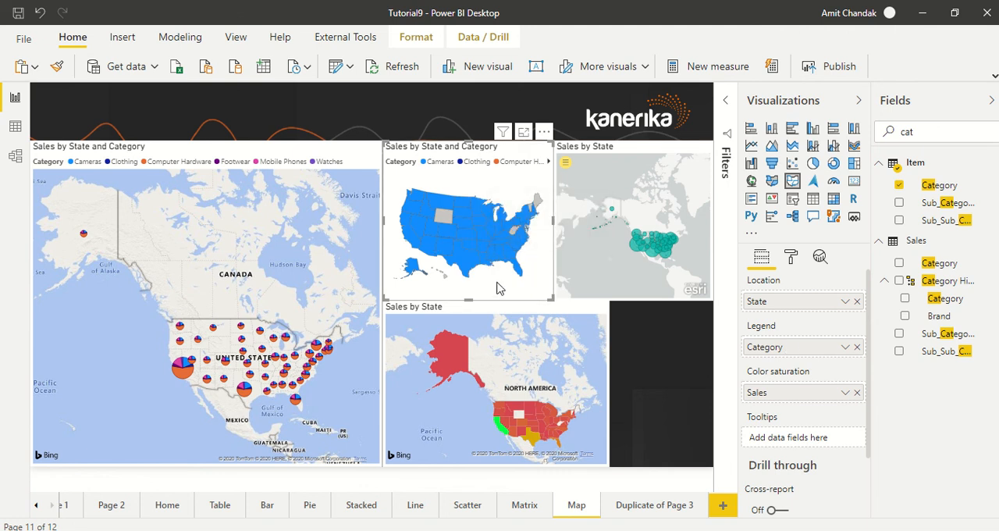
pyautogui.moveTo(940, 188); pyautogui.dragTo(787, 351)
pyautogui.click(521, 316)
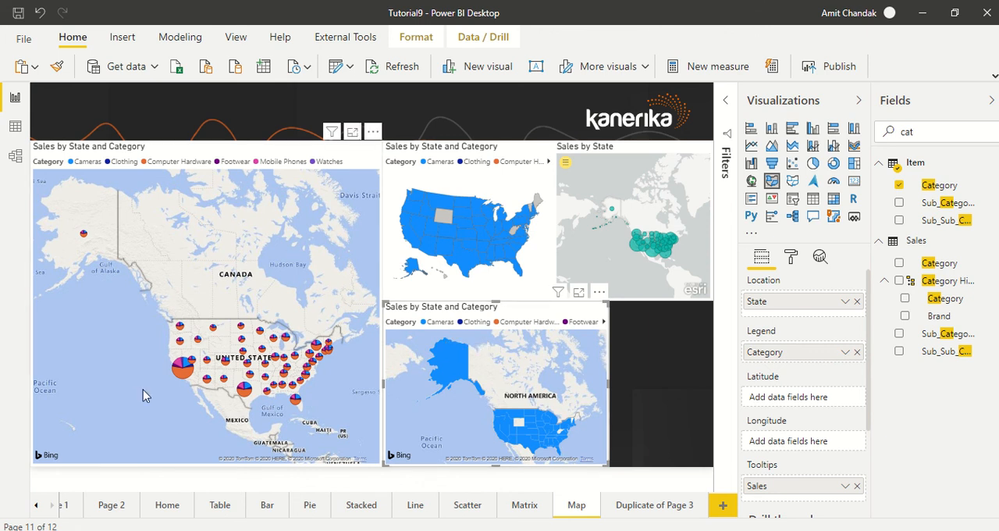
# - Cross-filter the other maps by California's Clothing, Watches, Cameras, Mobile Phones and Footwear slices in the bubble map, one after another
pyautogui.click(185, 373)
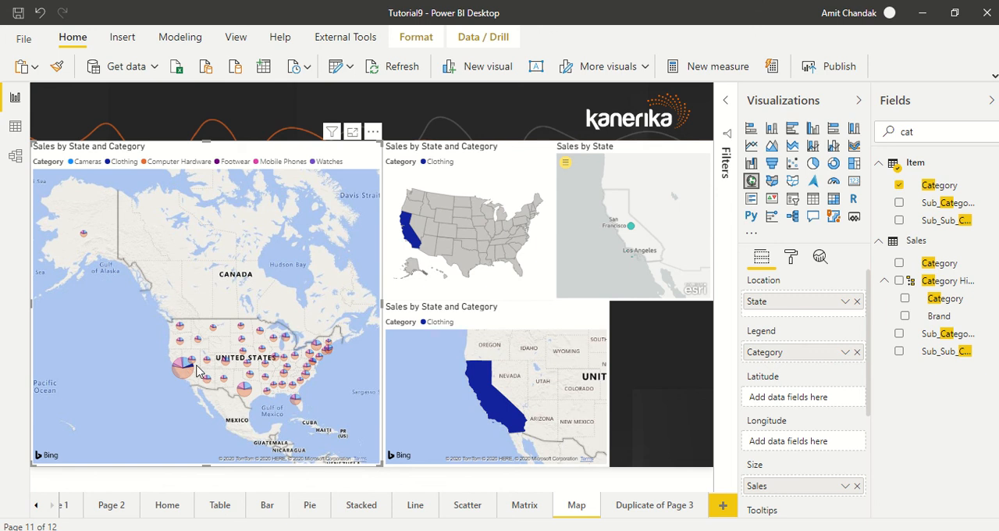
pyautogui.click(185, 368)
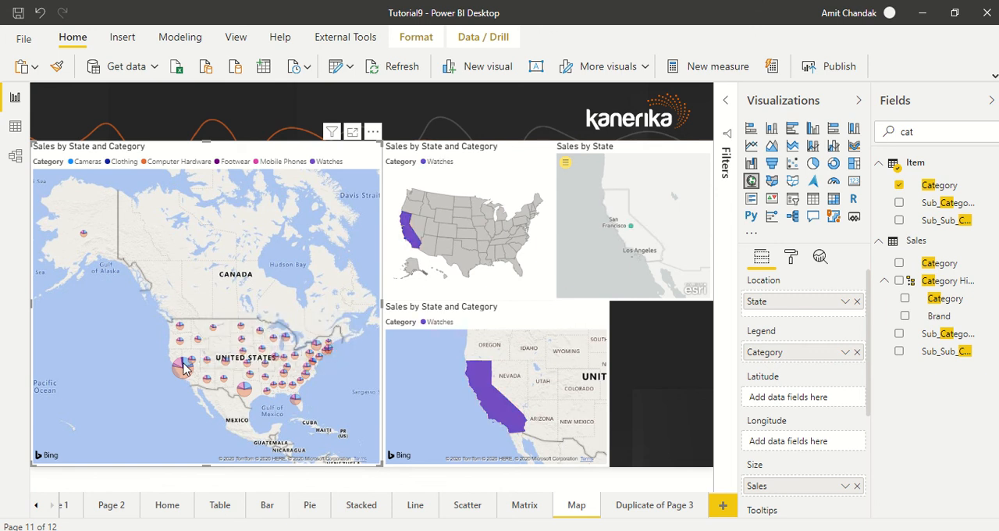
pyautogui.click(185, 368)
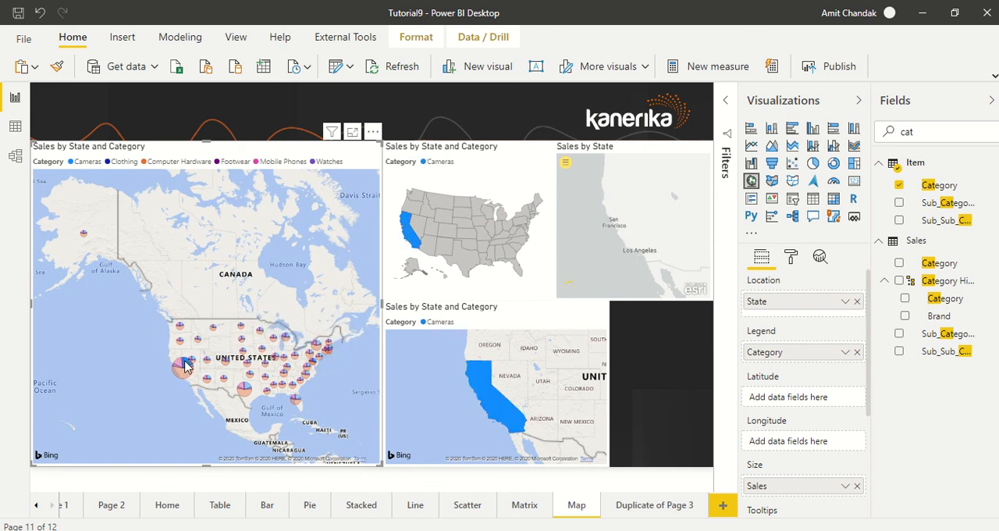
pyautogui.click(179, 365)
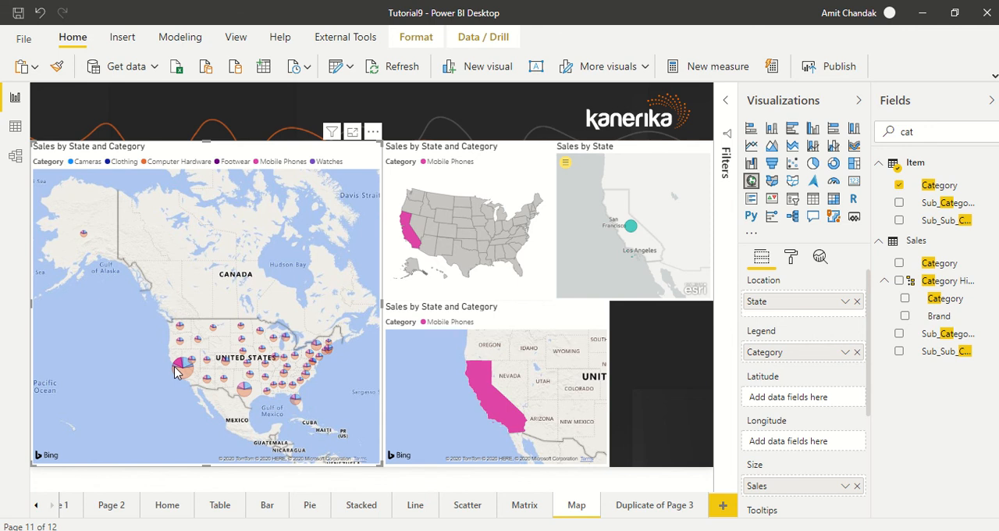
pyautogui.click(175, 372)
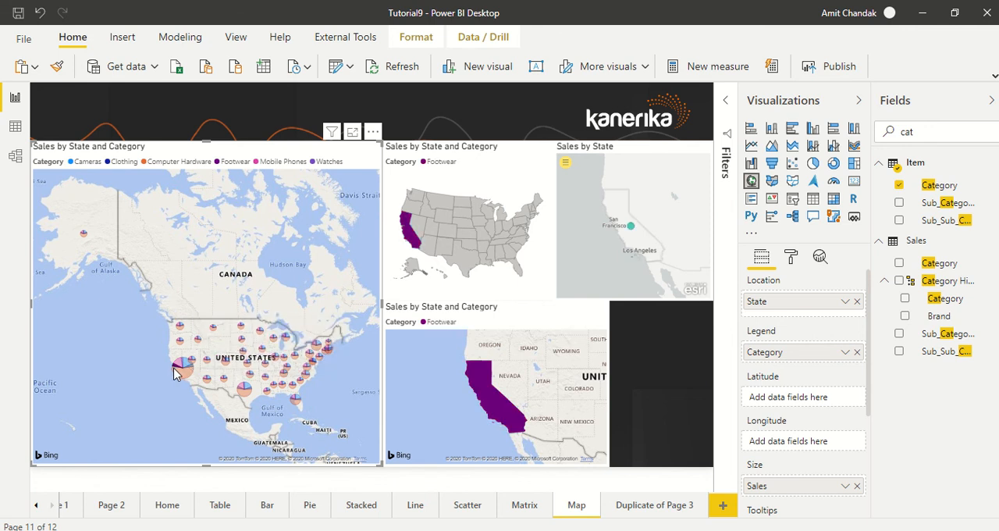
# - Cross-filter the other maps by Texas's Mobile Phones and Computer Hardware slices and by Nevada's Computer Hardware and Cameras slices
pyautogui.click(244, 389)
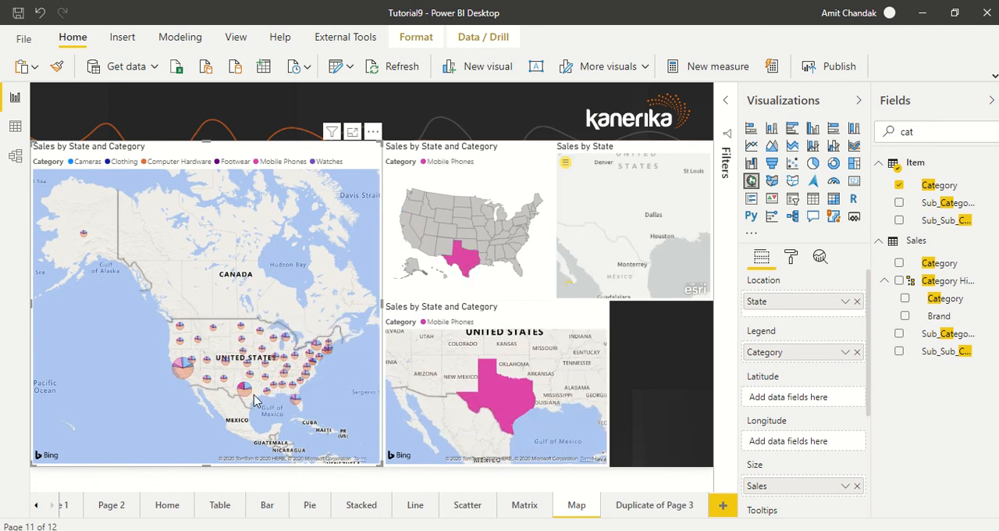
pyautogui.click(247, 394)
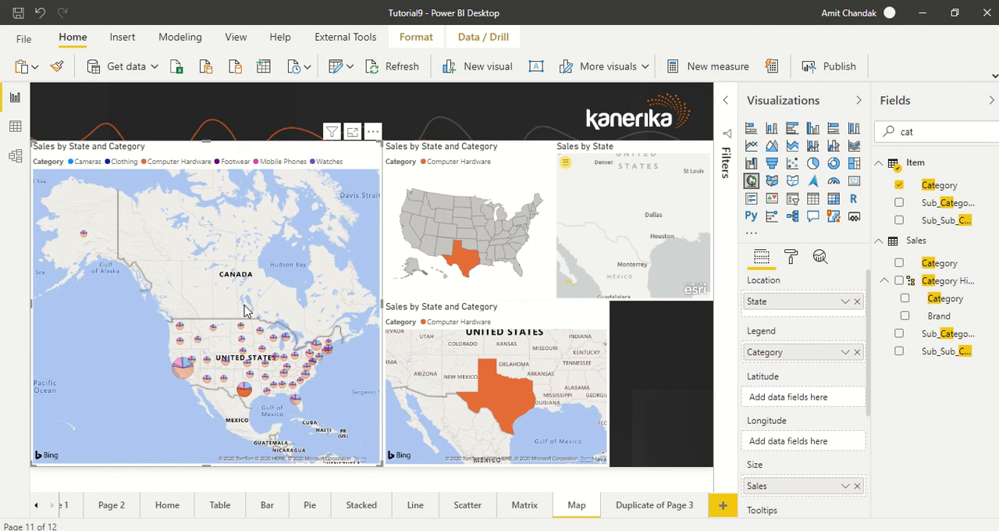
pyautogui.scroll(5, 201, 282)
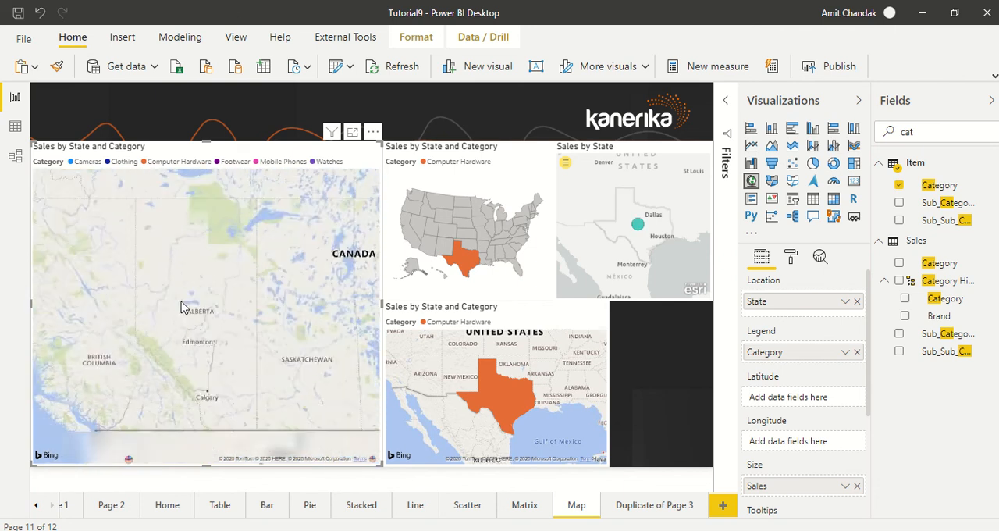
pyautogui.moveTo(205, 432); pyautogui.dragTo(205, 310)
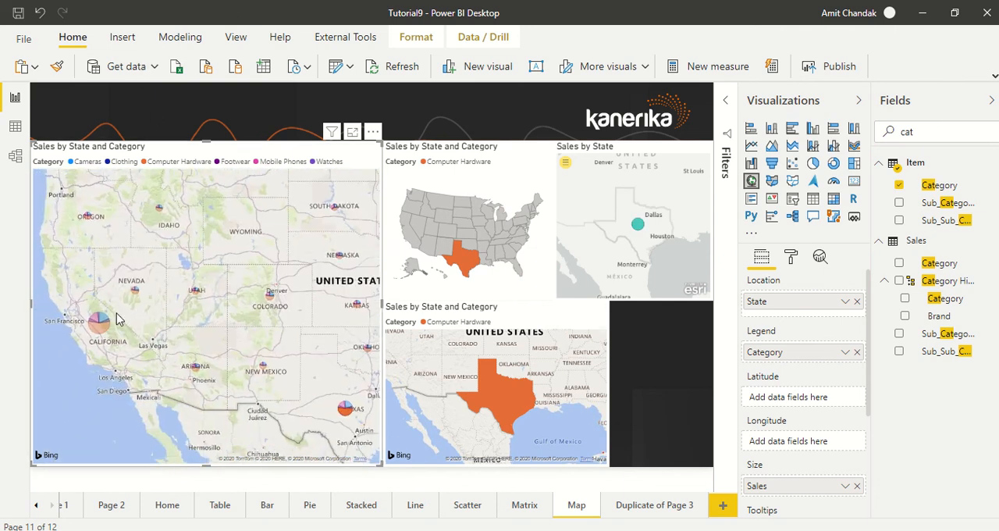
pyautogui.click(135, 295)
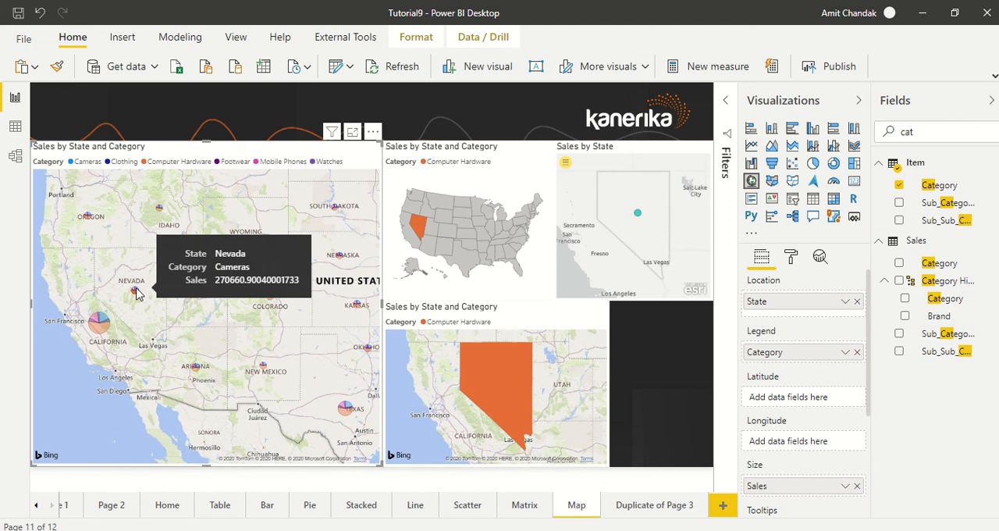
pyautogui.click(135, 293)
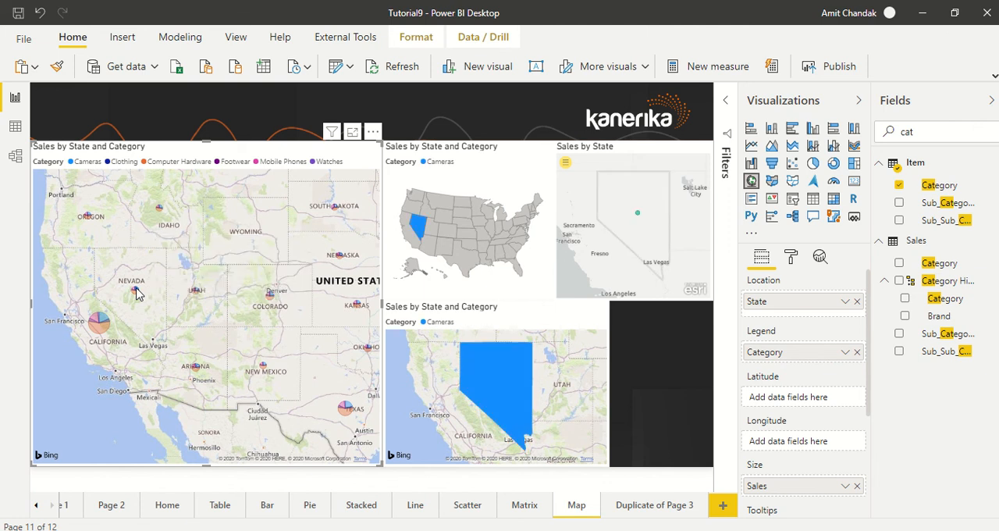